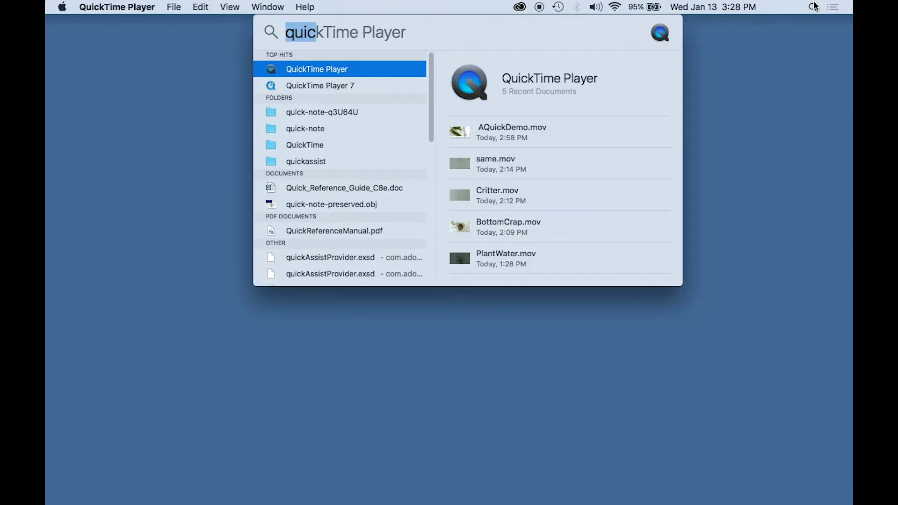
- Launch Photo Booth from Spotlight and select Piwebcam (Default) as the camera
{"action": "type", "text": "photo booth"}
{"action": "key", "text": "Return"}
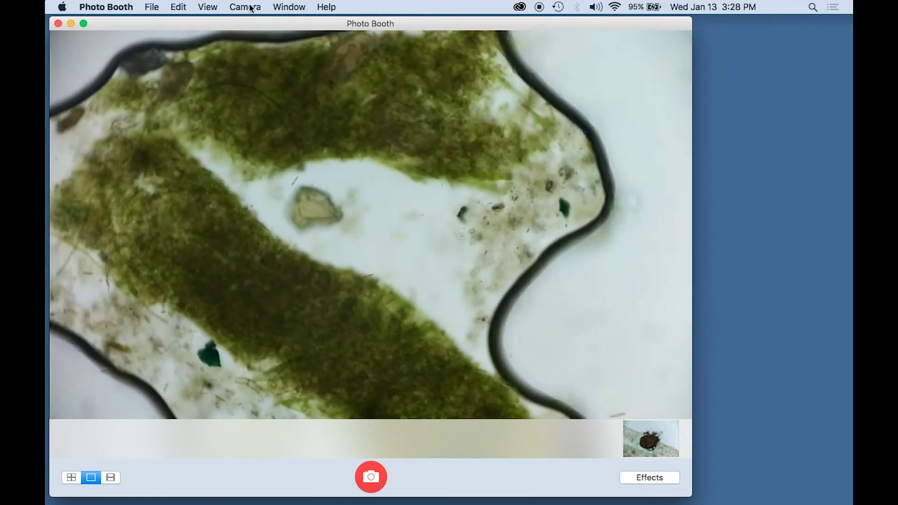
{"action": "left_click", "coordinate": [248, 7]}
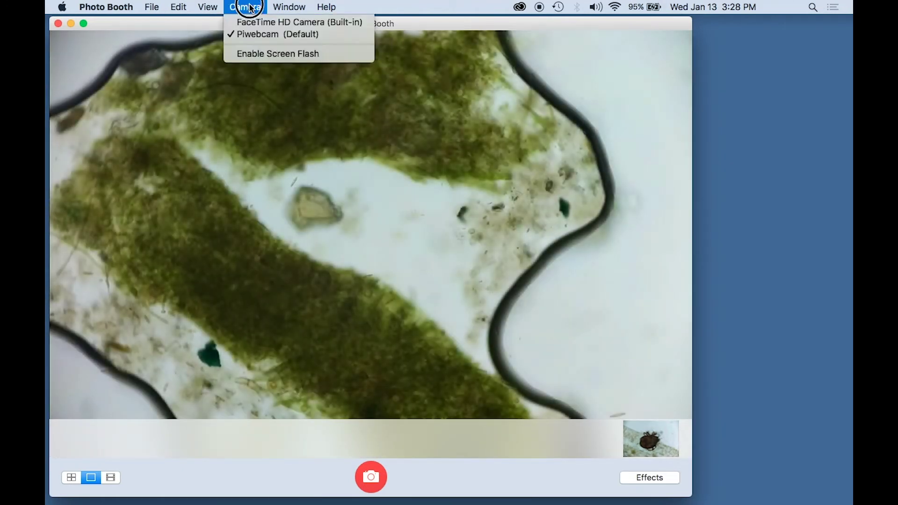
{"action": "left_click", "coordinate": [254, 34]}
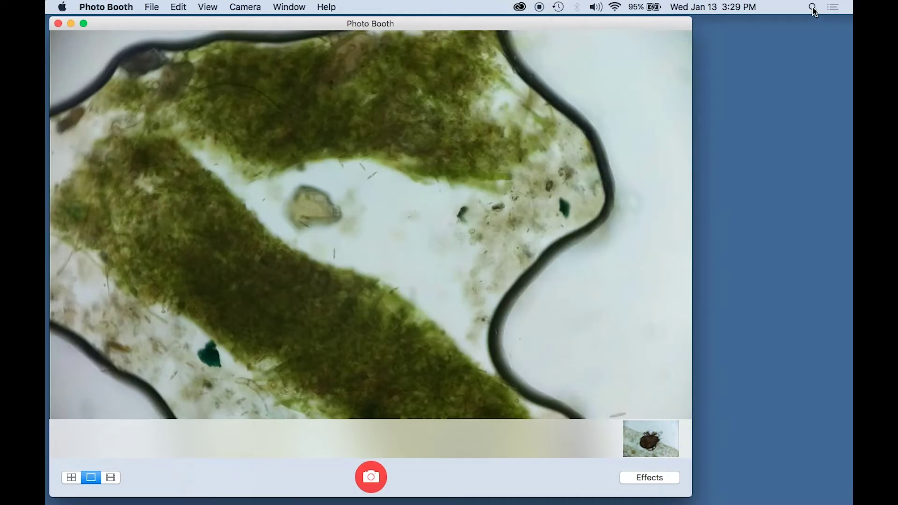
- Launch Terminal and list the serial devices with ls -l /dev/tty.*
{"action": "left_click", "coordinate": [813, 8]}
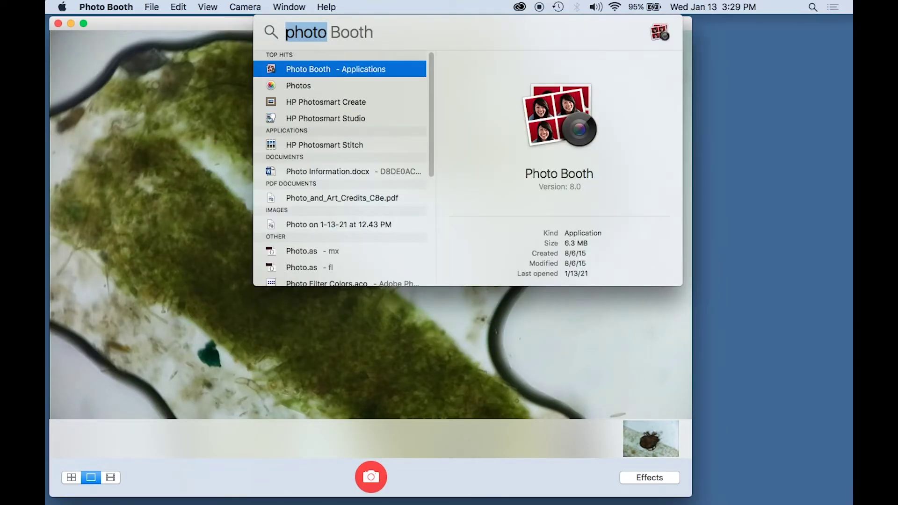
{"action": "type", "text": "terminal"}
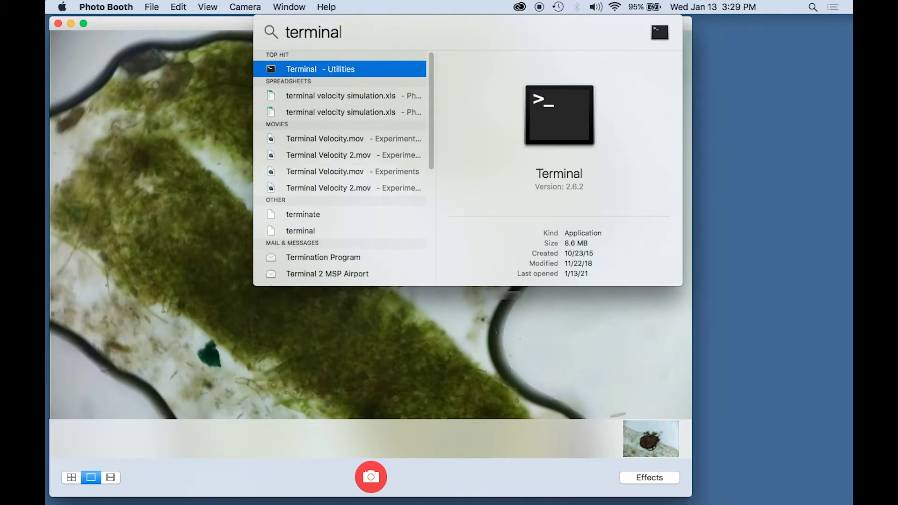
{"action": "key", "text": "Return"}
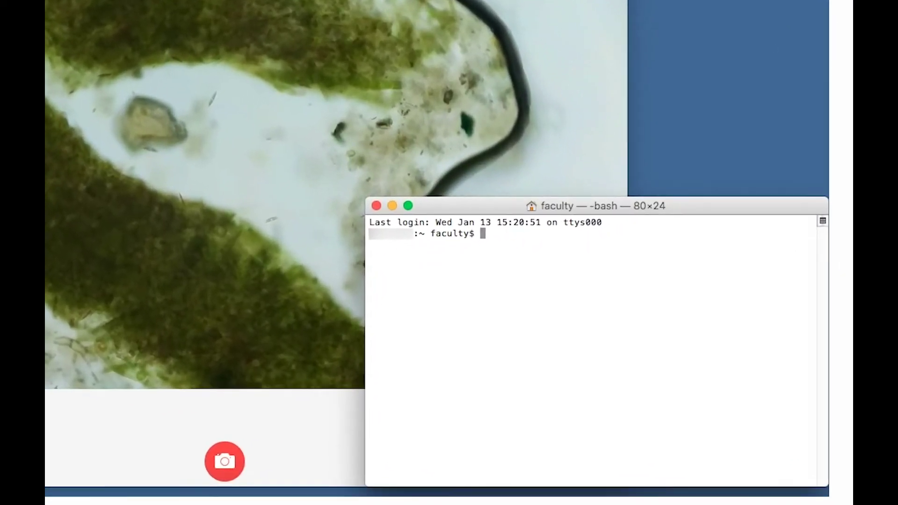
{"action": "type", "text": "ls -l /dev/tty.*"}
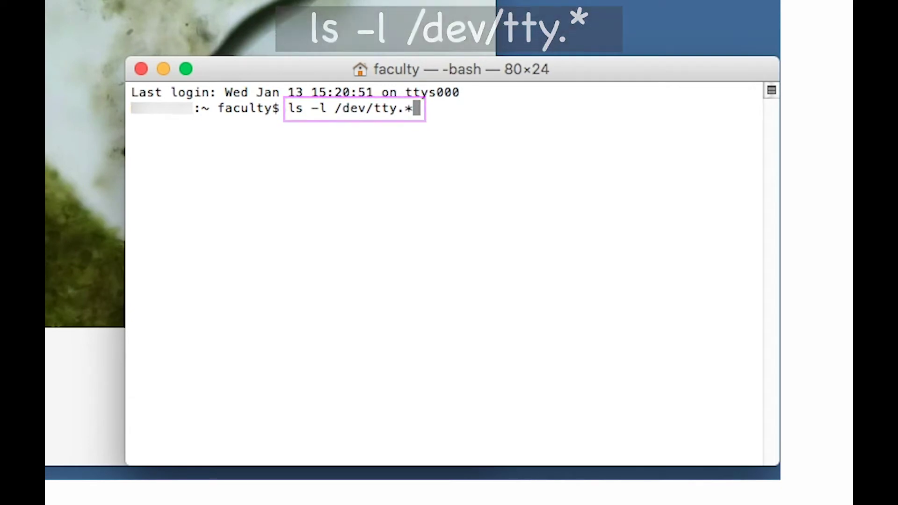
{"action": "key", "text": "Return"}
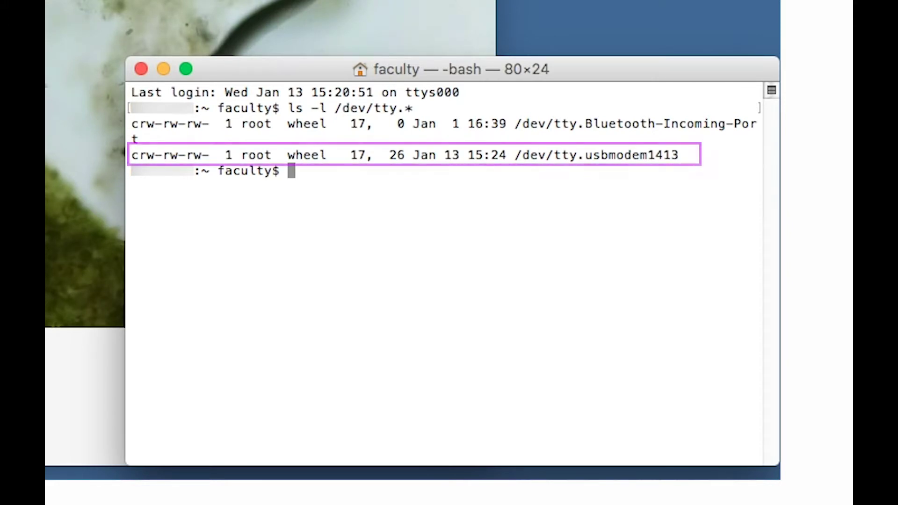
- Connect with screen to /dev/tty.usbmodem1413 at 115200, log in as root, and type camera-ctl
{"action": "type", "text": "screen /dev/tty.usbmodem1413 115200"}
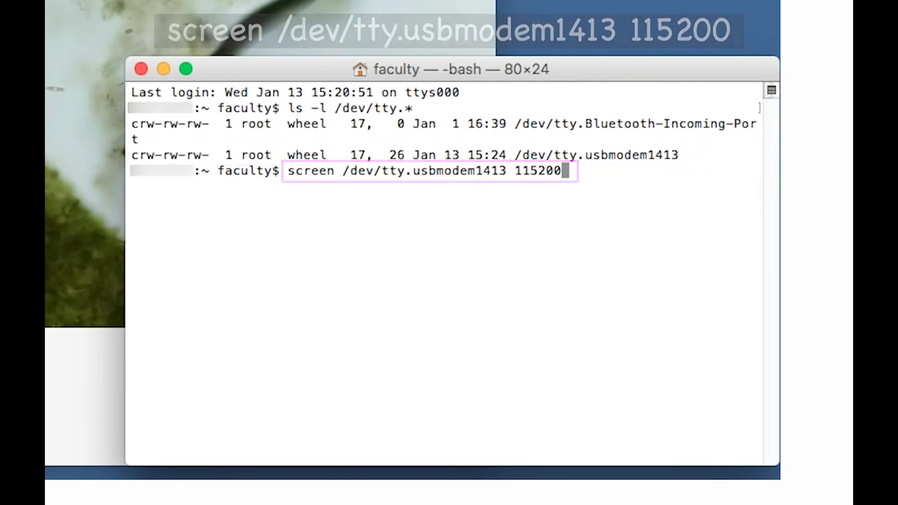
{"action": "key", "text": "Return"}
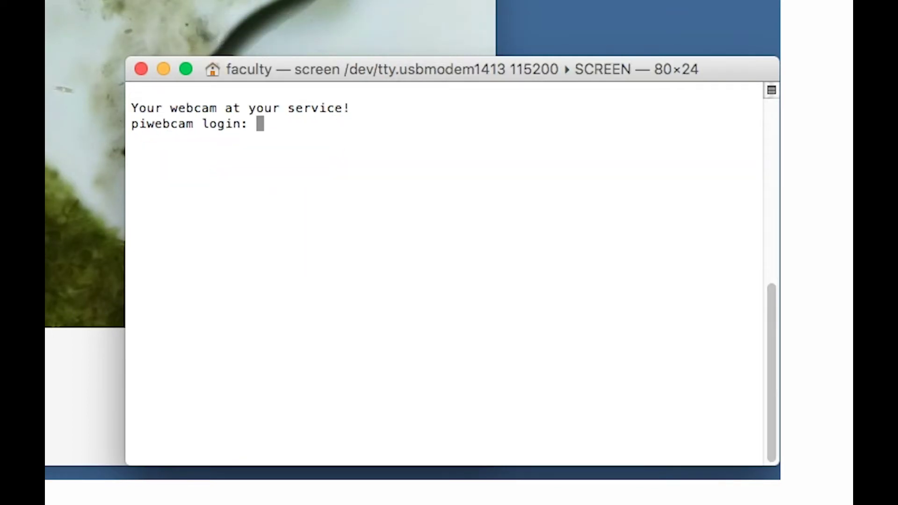
{"action": "type", "text": "root"}
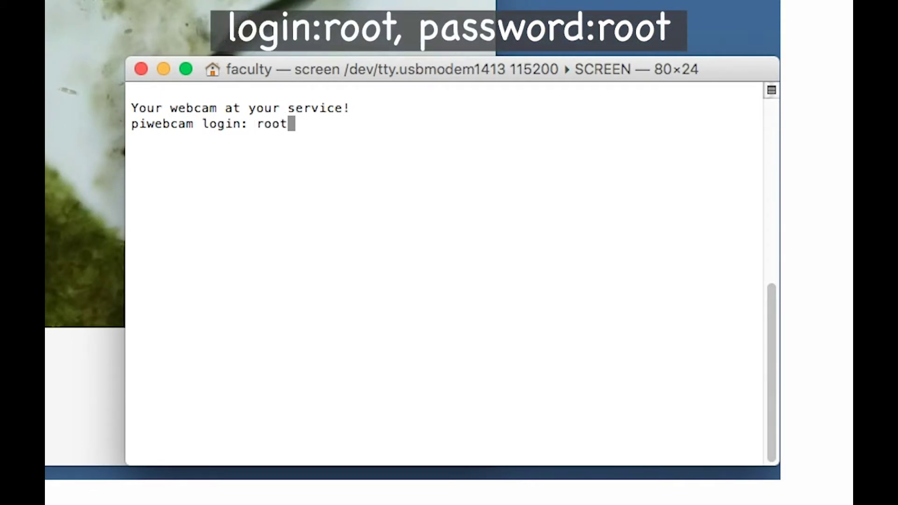
{"action": "key", "text": "Return"}
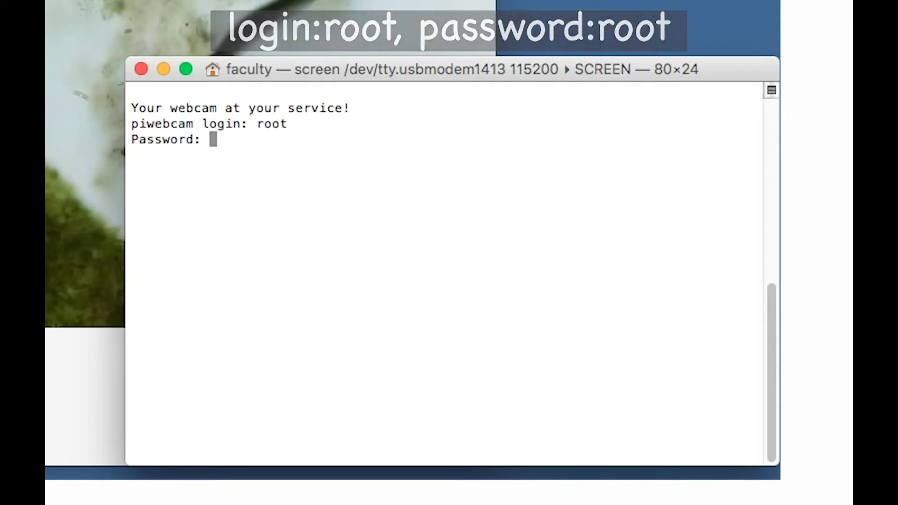
{"action": "type", "text": "root"}
{"action": "key", "text": "Return"}
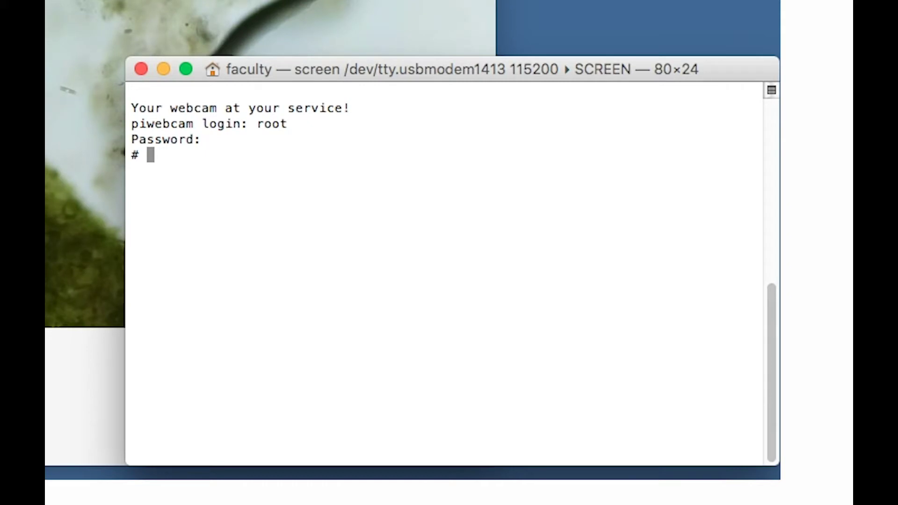
{"action": "type", "text": "camera-ctl"}
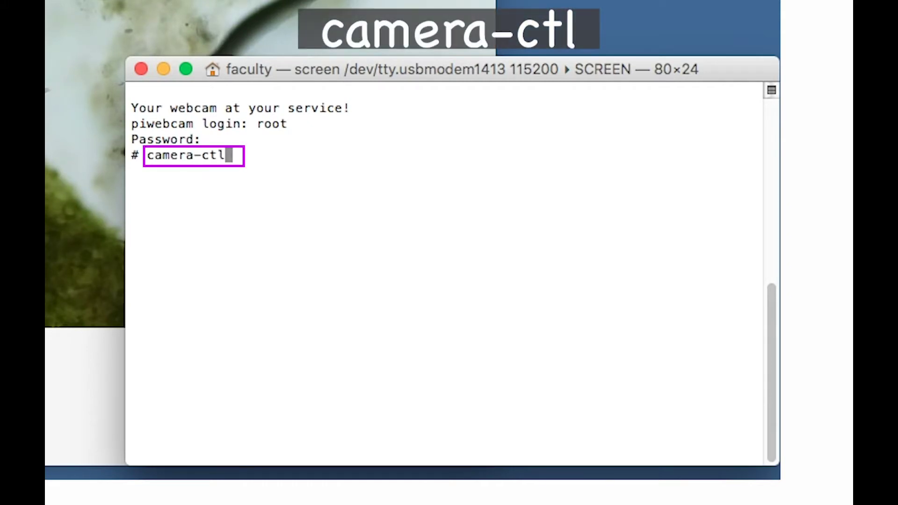
- Run camera-ctl, turn on Horizontal Flip, and toggle Vertical Flip on then back off
{"action": "key", "text": "Return"}
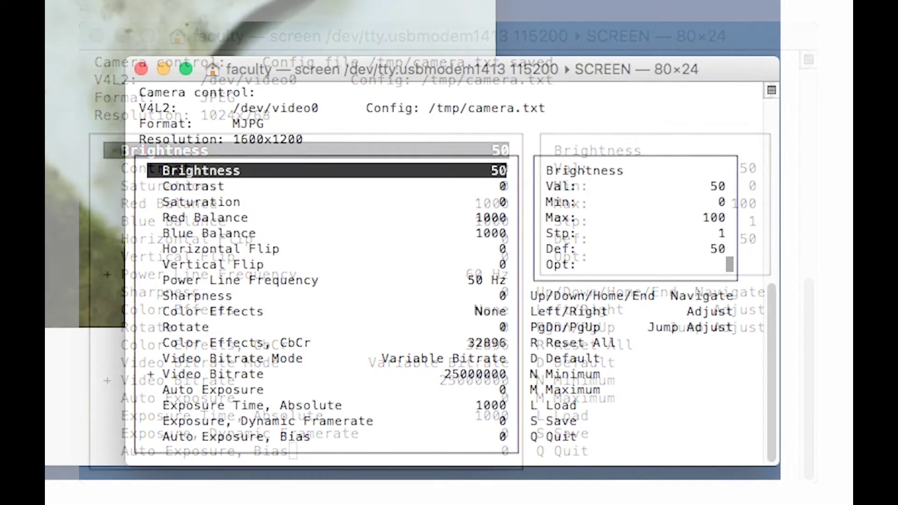
{"action": "key", "text": "Down"}
{"action": "key", "text": "Down"}
{"action": "key", "text": "Down"}
{"action": "key", "text": "Down"}
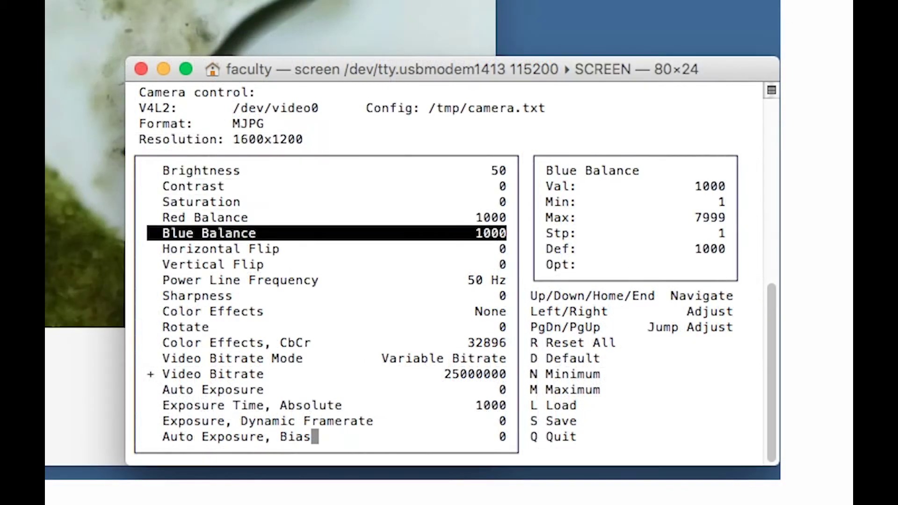
{"action": "key", "text": "Down"}
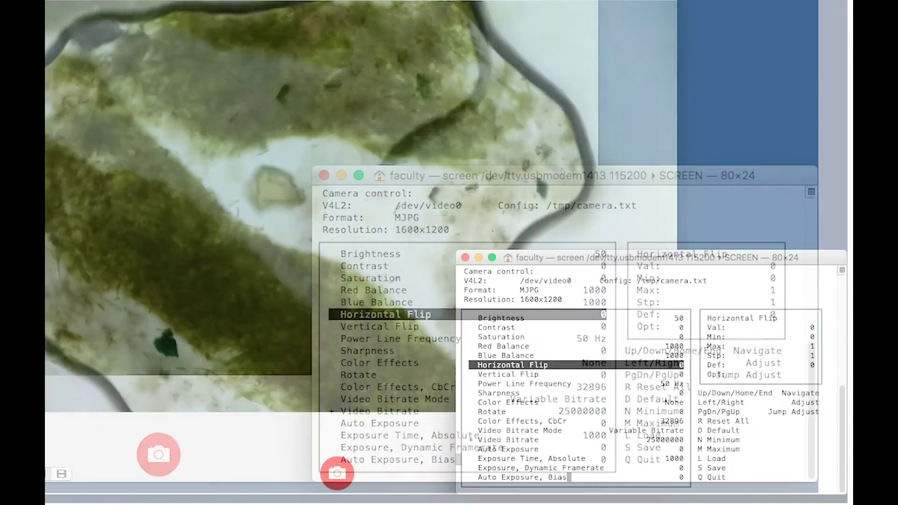
{"action": "key", "text": "Right"}
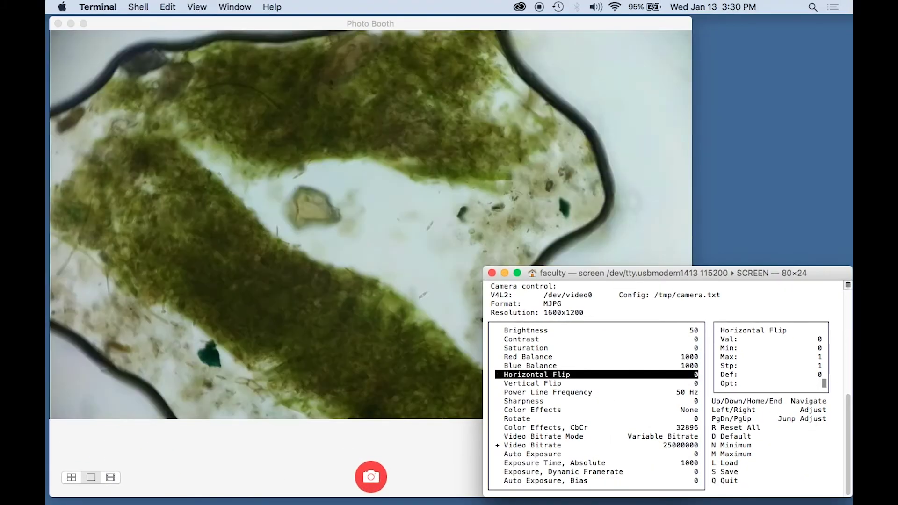
{"action": "key", "text": "Down"}
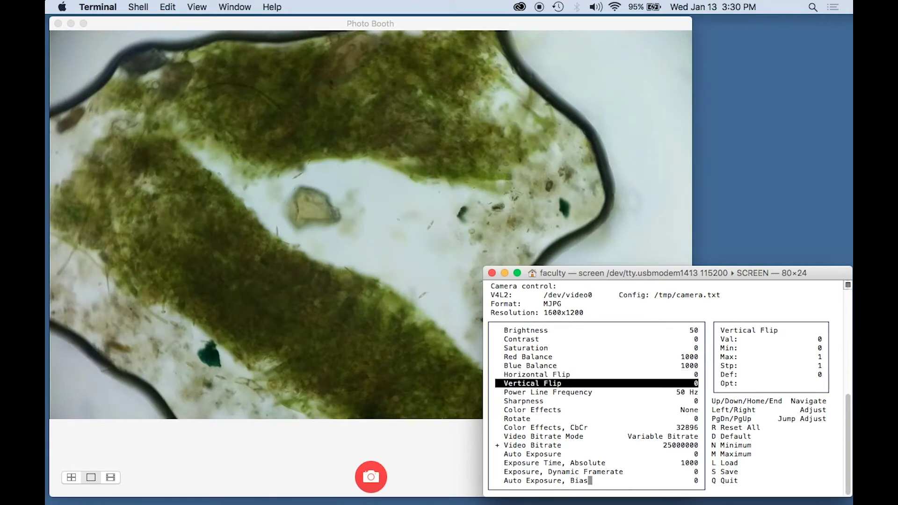
{"action": "key", "text": "Right"}
{"action": "key", "text": "Left"}
- Set Power Line Frequency to 60 Hz and try a 90° rotation before resetting Rotate to 0
{"action": "key", "text": "Down"}
{"action": "key", "text": "Right"}
{"action": "key", "text": "Down"}
{"action": "key", "text": "Down"}
{"action": "key", "text": "Down"}
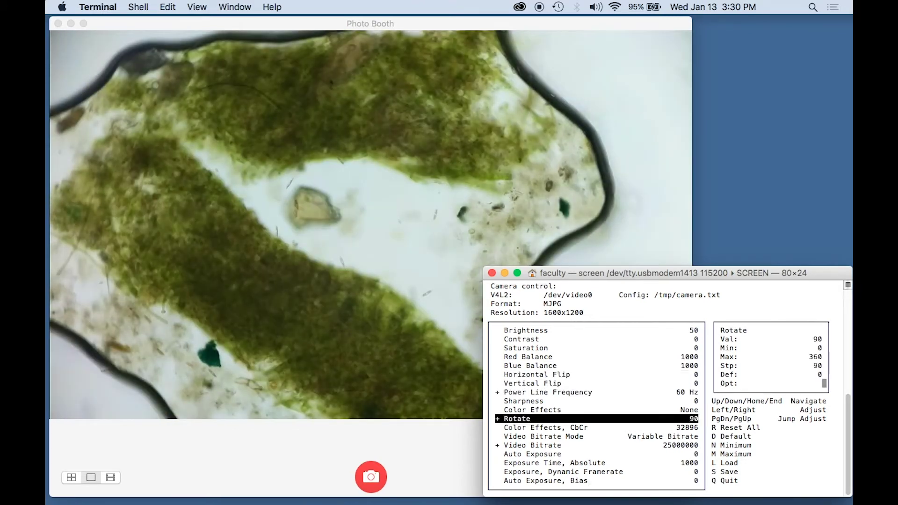
{"action": "key", "text": "Right"}
{"action": "key", "text": "Right"}
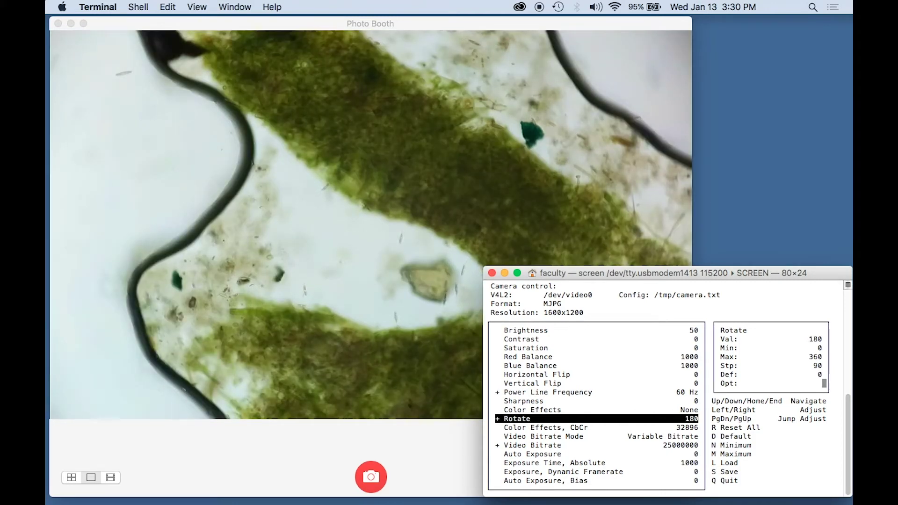
{"action": "key", "text": "Left"}
{"action": "key", "text": "Left"}
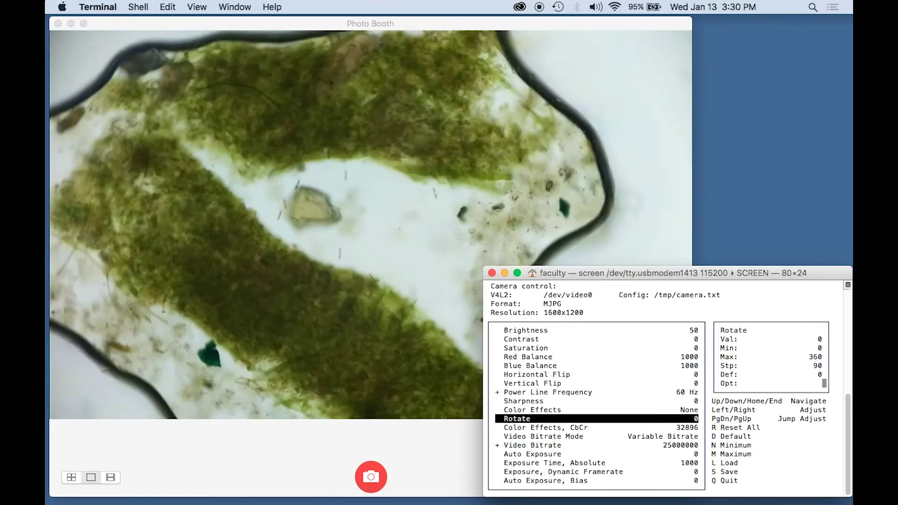
{"action": "key", "text": "Down"}
{"action": "key", "text": "Down"}
{"action": "key", "text": "Down"}
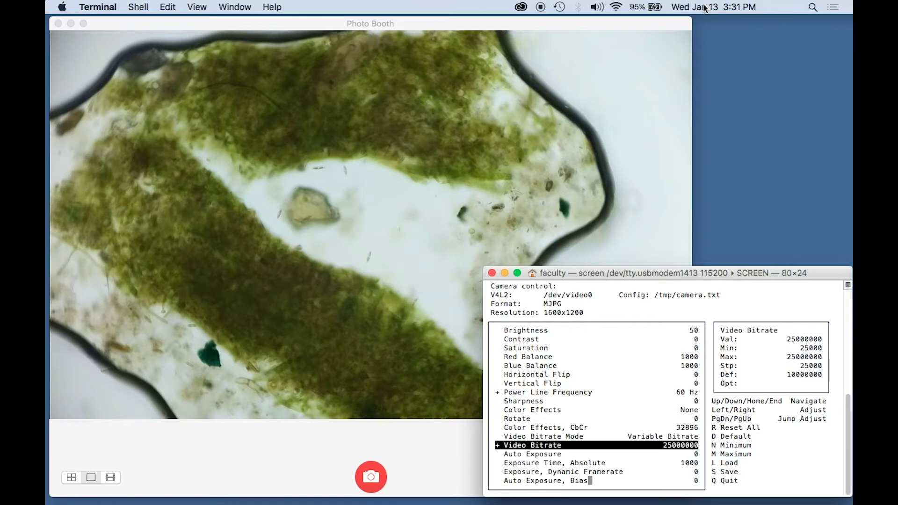
- Test Horizontal Flip at 1 in camera-ctl, return it to 0, and bring Photo Booth forward
{"action": "left_click", "coordinate": [270, 453]}
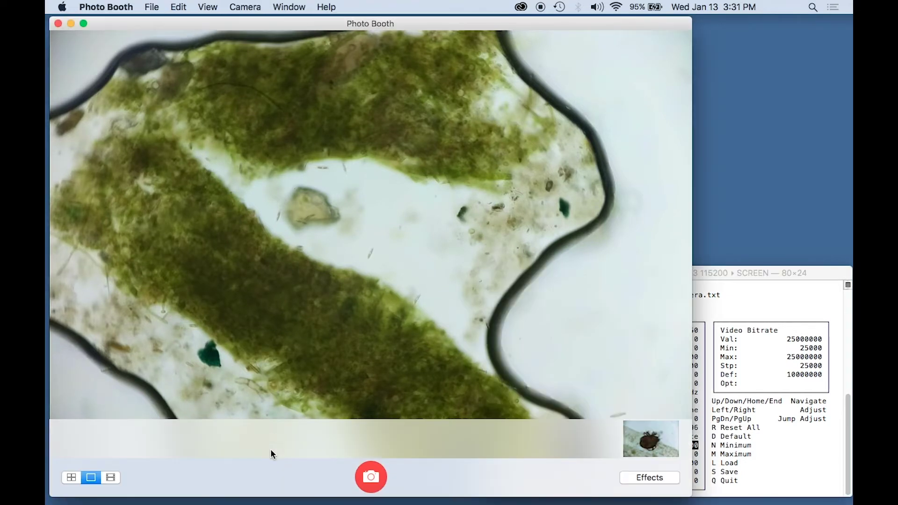
{"action": "left_click_drag", "start_coordinate": [238, 22], "coordinate": [236, 21]}
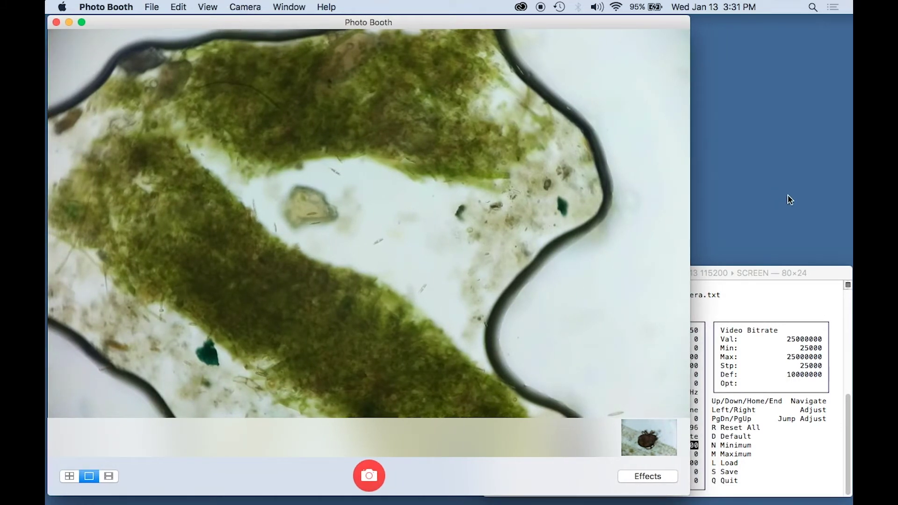
{"action": "left_click", "coordinate": [776, 273]}
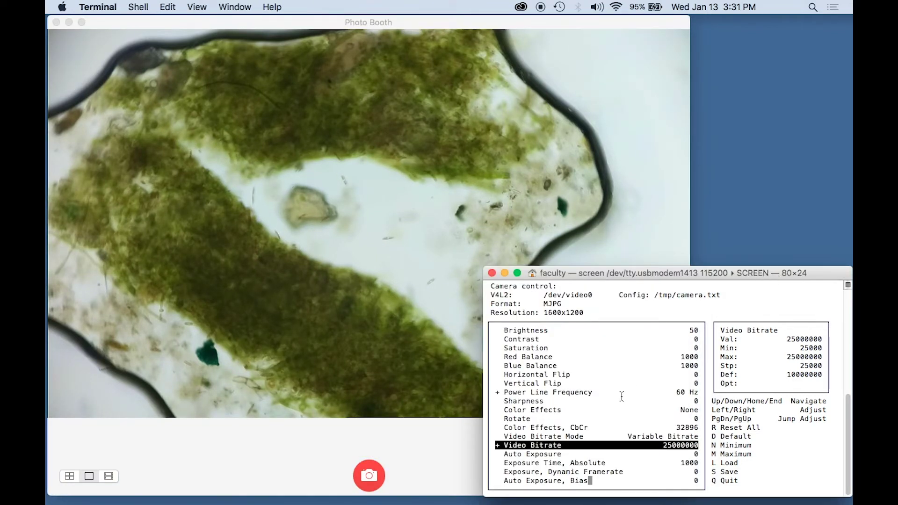
{"action": "key", "text": "Up"}
{"action": "key", "text": "Up"}
{"action": "key", "text": "Up"}
{"action": "key", "text": "Up"}
{"action": "key", "text": "Up"}
{"action": "key", "text": "Up"}
{"action": "key", "text": "Up"}
{"action": "key", "text": "Up"}
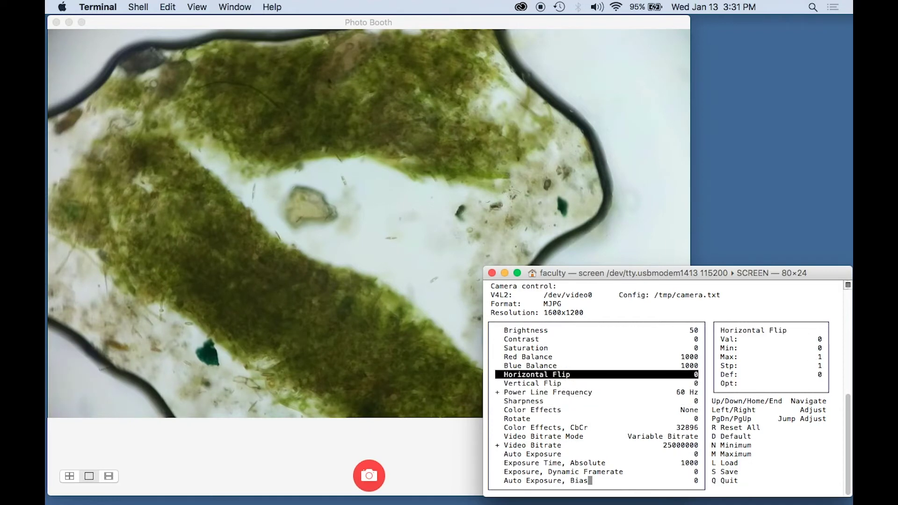
{"action": "key", "text": "Right"}
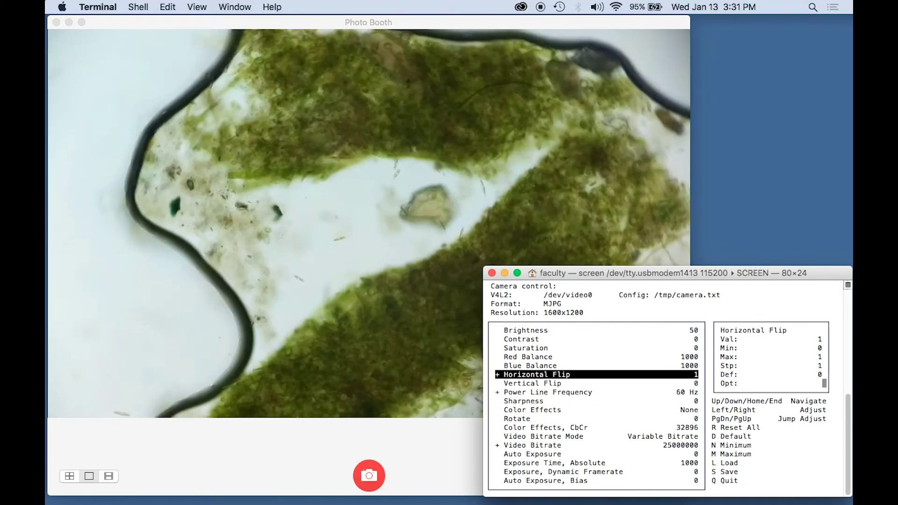
{"action": "key", "text": "Left"}
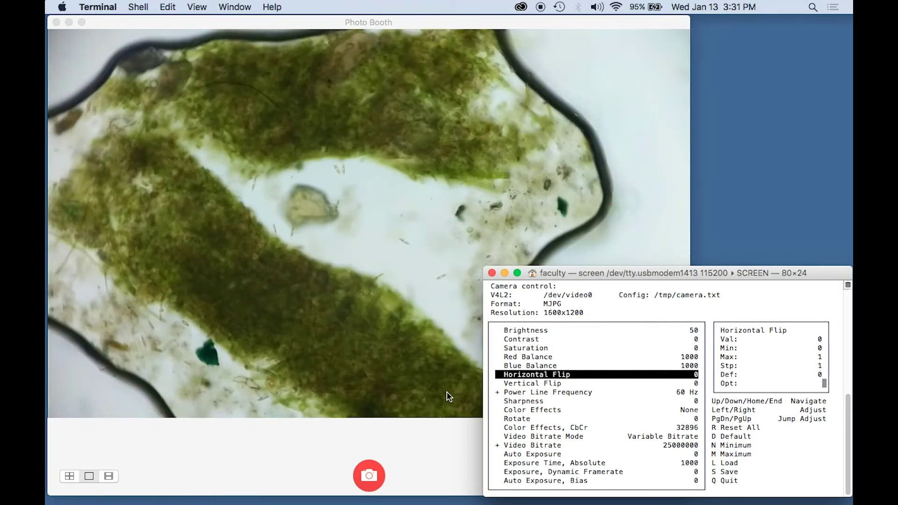
{"action": "left_click", "coordinate": [215, 450]}
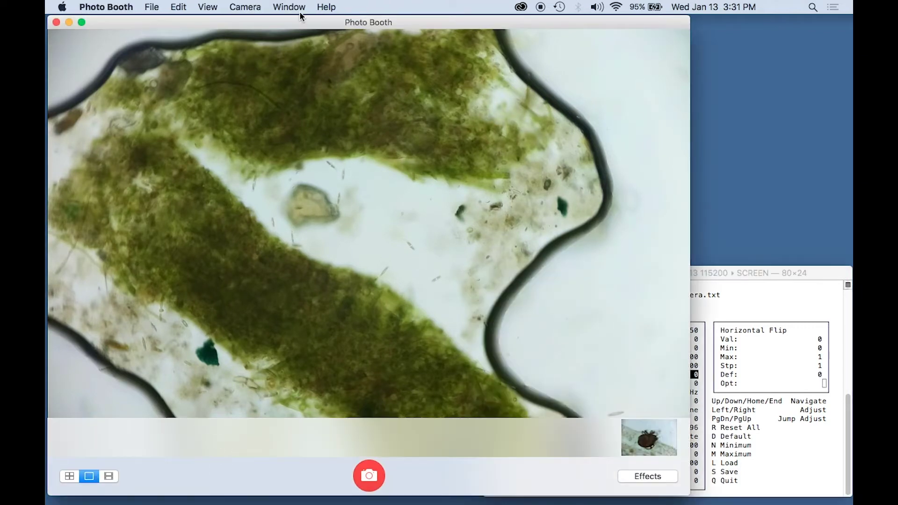
{"action": "left_click", "coordinate": [252, 7]}
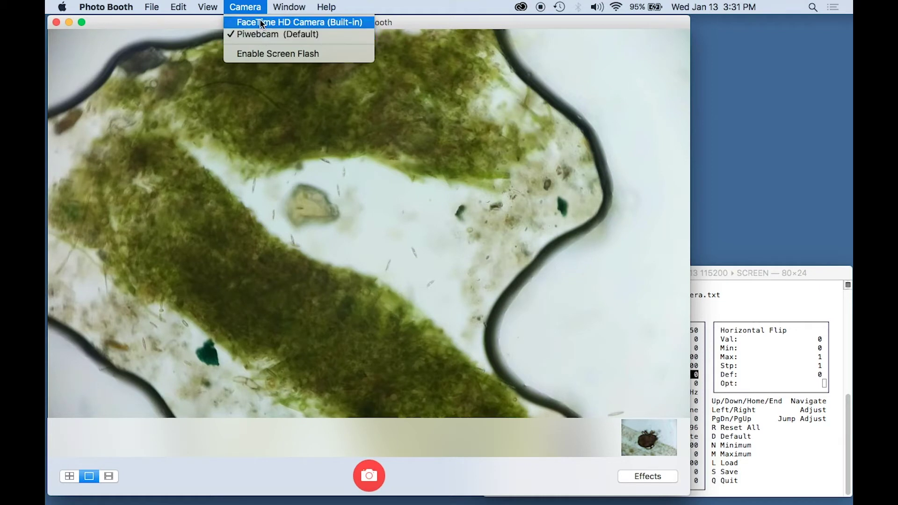
{"action": "left_click", "coordinate": [252, 7]}
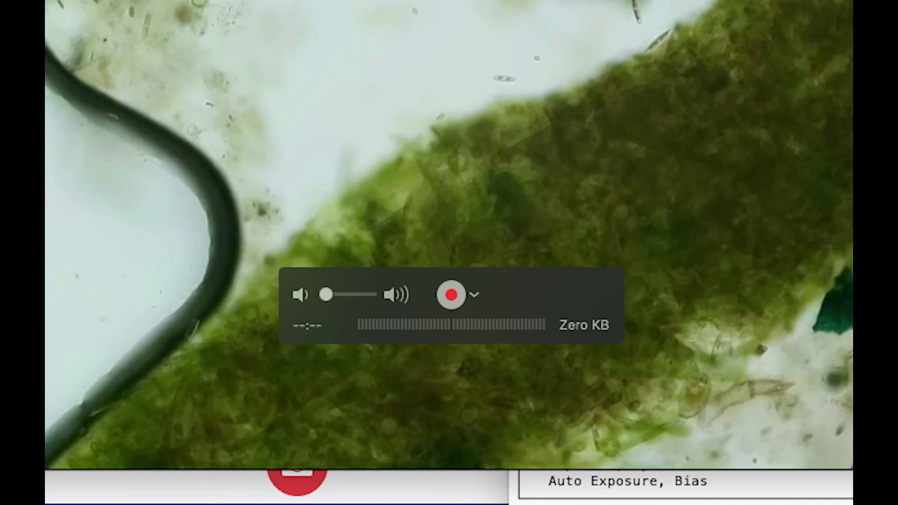
- Show the Camera, Microphone and Quality options in QuickTime's movie recording window
{"action": "left_click", "coordinate": [474, 295]}
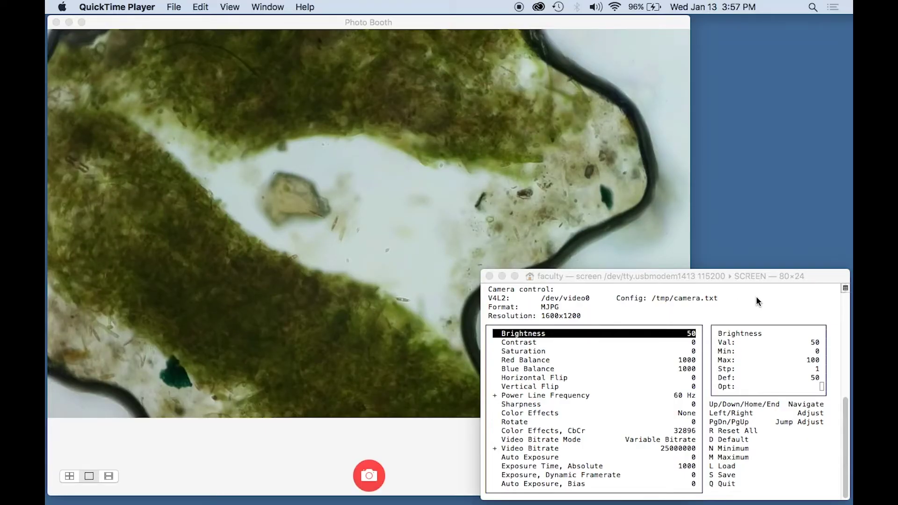
- Quit the serial screen session with Ctrl-A \ and confirm with y
{"action": "left_click", "coordinate": [764, 300]}
{"action": "mouse_move", "coordinate": [775, 276]}
{"action": "left_mouse_down"}
{"action": "mouse_move", "coordinate": [774, 261]}
{"action": "mouse_move", "coordinate": [771, 275]}
{"action": "left_mouse_up"}
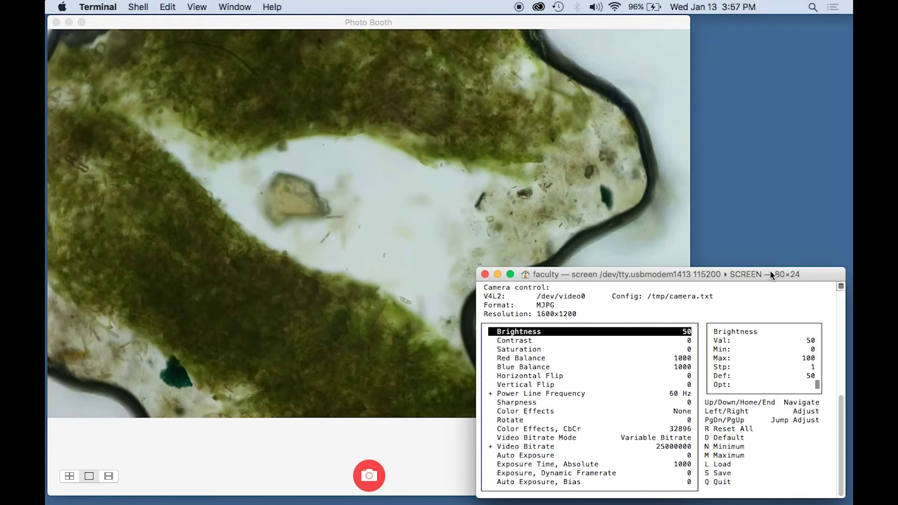
{"action": "key", "text": "Down"}
{"action": "key", "text": "Down"}
{"action": "key", "text": "Down"}
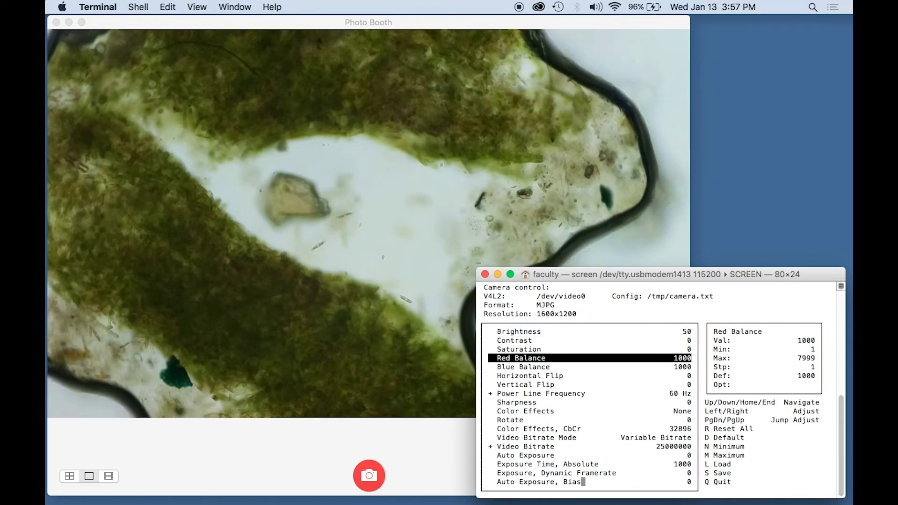
{"action": "key", "text": "Up"}
{"action": "key", "text": "Up"}
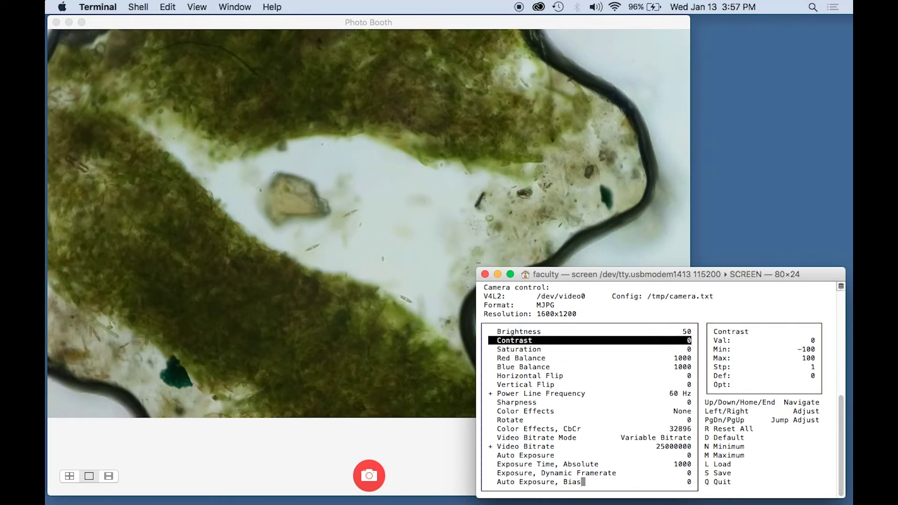
{"action": "key", "text": "ctrl+a"}
{"action": "key", "text": "backslash"}
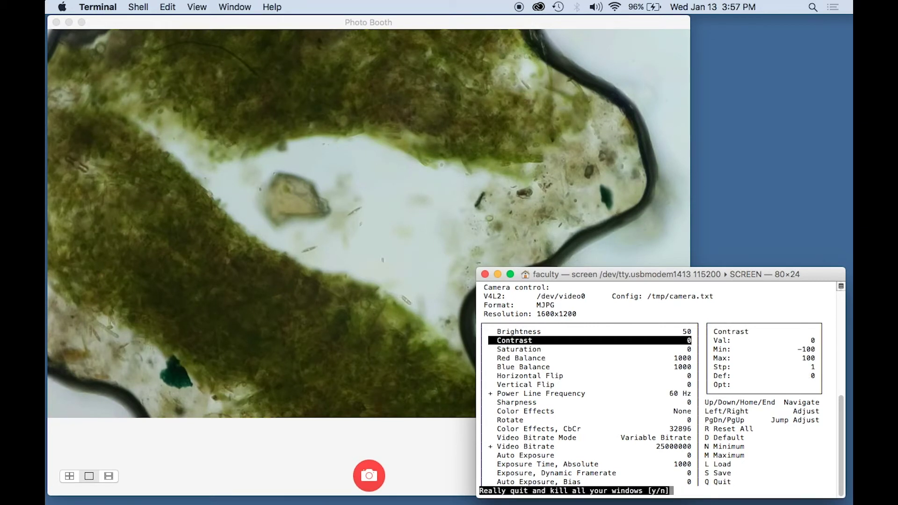
{"action": "key", "text": "y"}
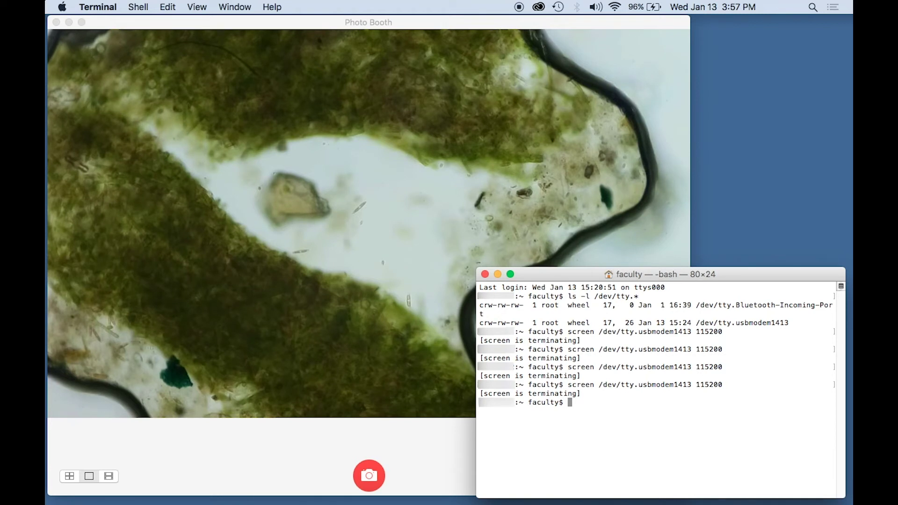
- Rerun the previous screen command to reconnect, then launch camera-ctrl at the Pi prompt
{"action": "key", "text": "Up"}
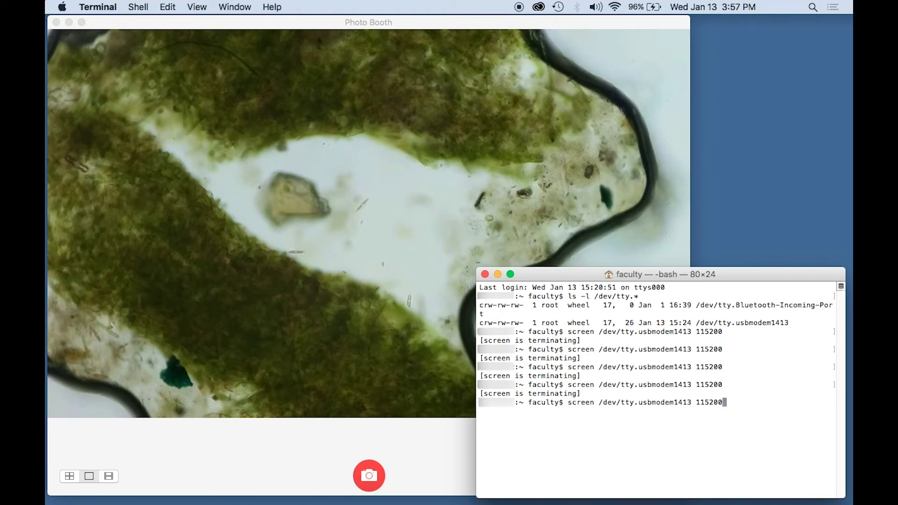
{"action": "key", "text": "Return"}
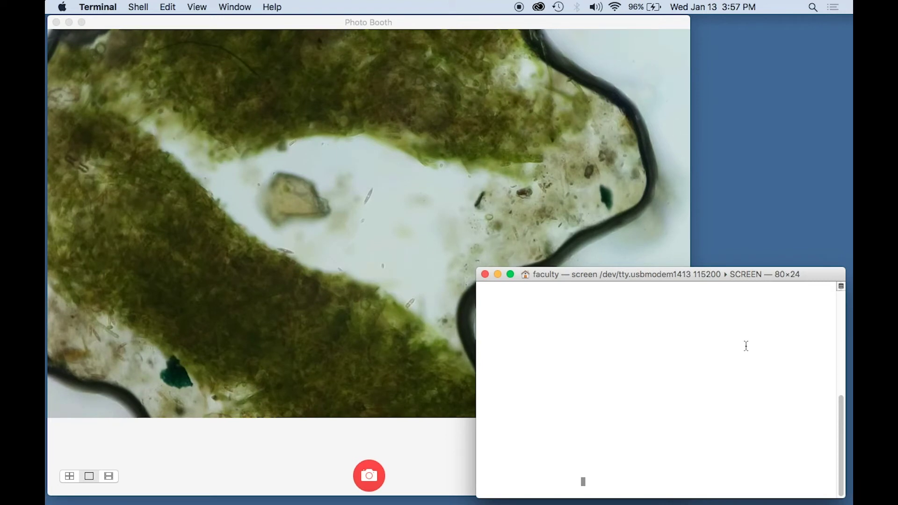
{"action": "mouse_move", "coordinate": [841, 447]}
{"action": "left_mouse_down"}
{"action": "mouse_move", "coordinate": [834, 345]}
{"action": "mouse_move", "coordinate": [826, 448]}
{"action": "left_mouse_up"}
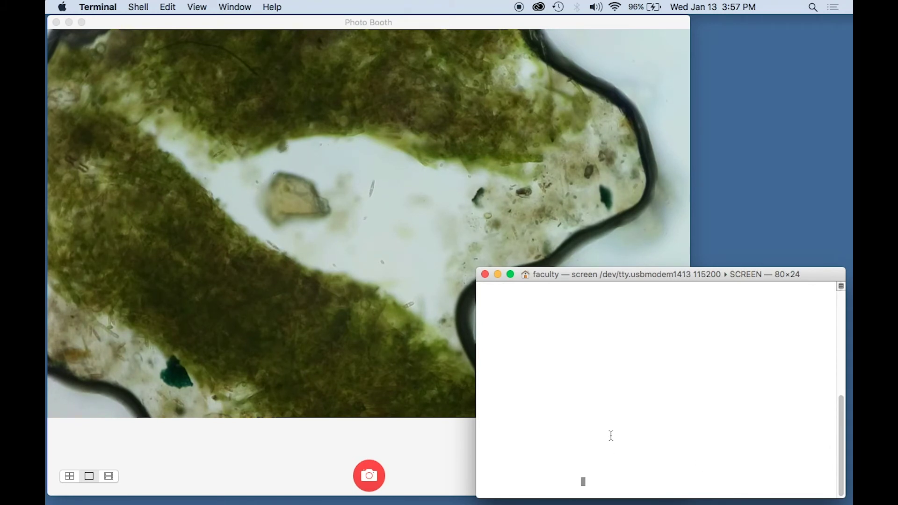
{"action": "key", "text": "Return"}
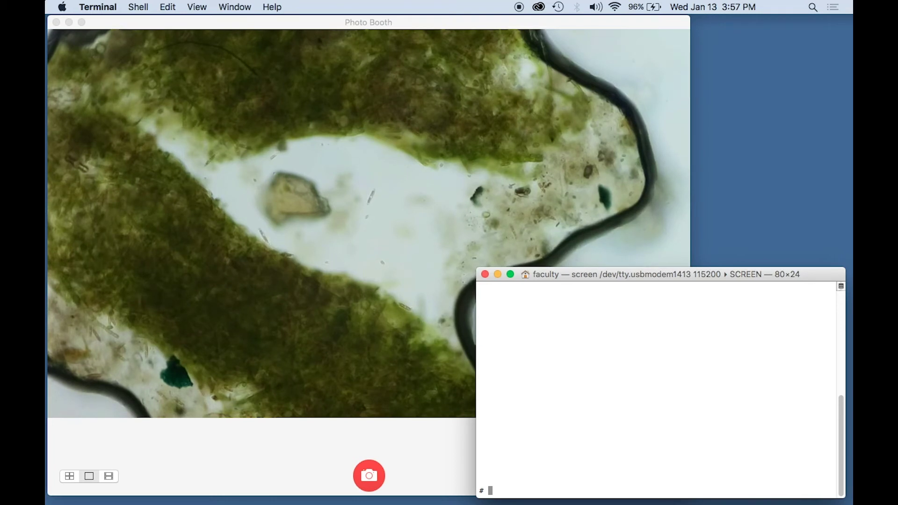
{"action": "type", "text": "cam"}
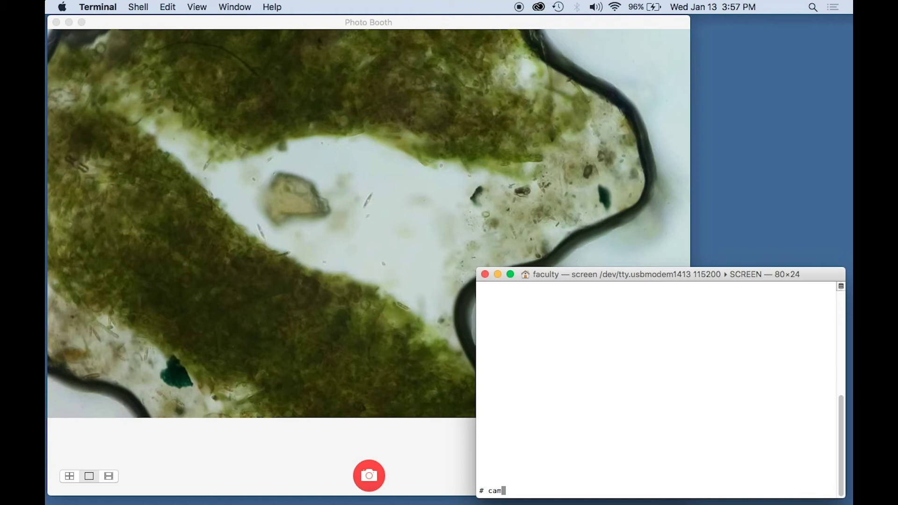
{"action": "type", "text": "era"}
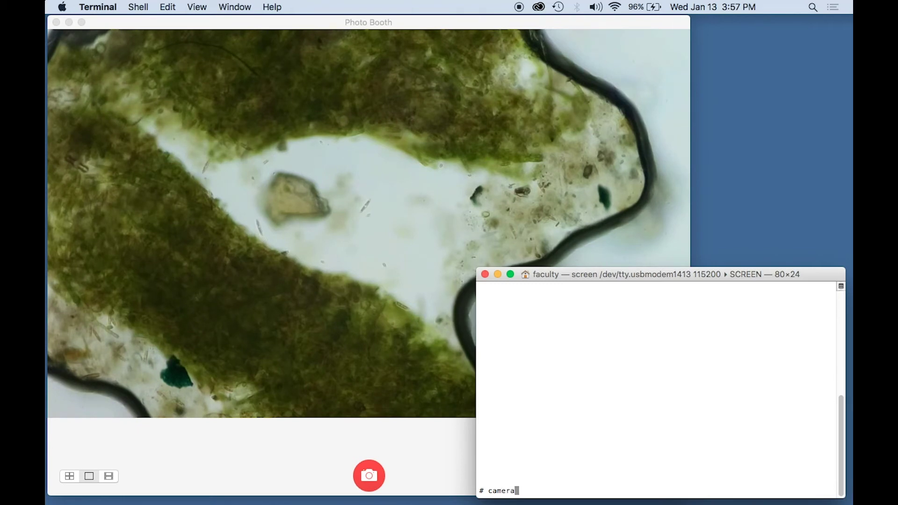
{"action": "type", "text": "-ctrl"}
{"action": "key", "text": "Return"}
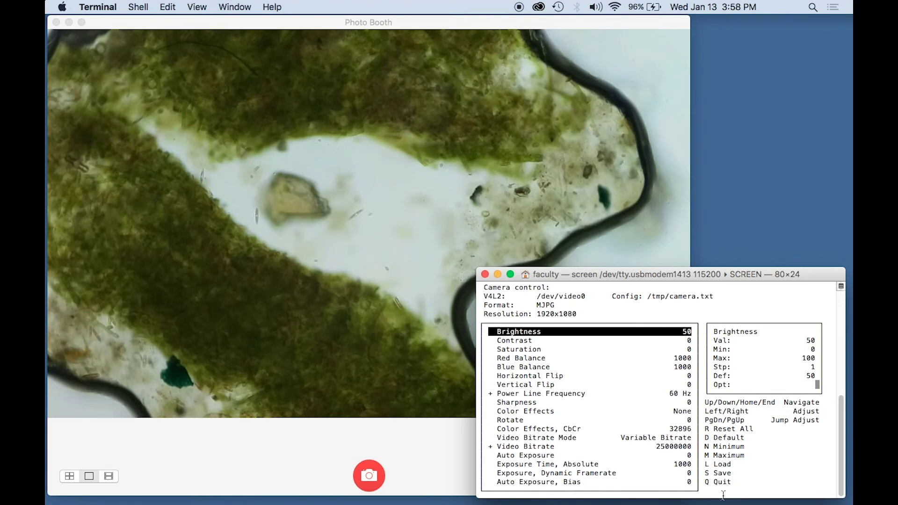
- Exit camera-ctl, kill the screen session with Ctrl-A k, and close the old Terminal window
{"action": "key", "text": "q"}
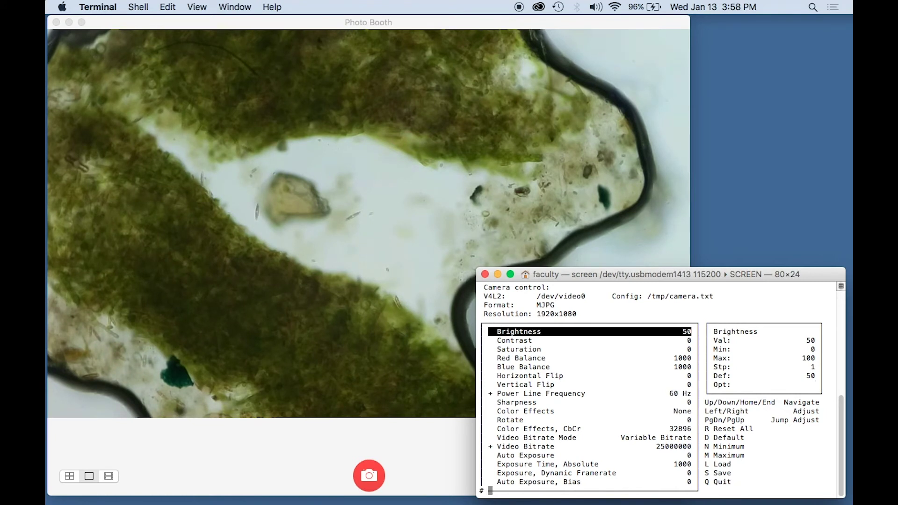
{"action": "key", "text": "Return"}
{"action": "key", "text": "Return"}
{"action": "key", "text": "Return"}
{"action": "key", "text": "ctrl+a"}
{"action": "key", "text": "k"}
{"action": "key", "text": "y"}
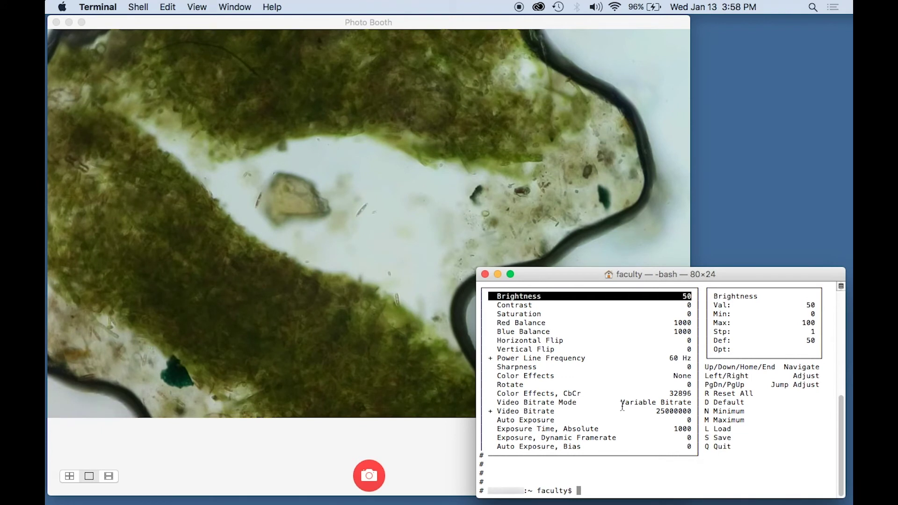
{"action": "left_click", "coordinate": [485, 274]}
- In a new Basic Terminal window, rerun the screen command, log in as root, and enter camera-ctl
{"action": "left_click", "coordinate": [139, 6]}
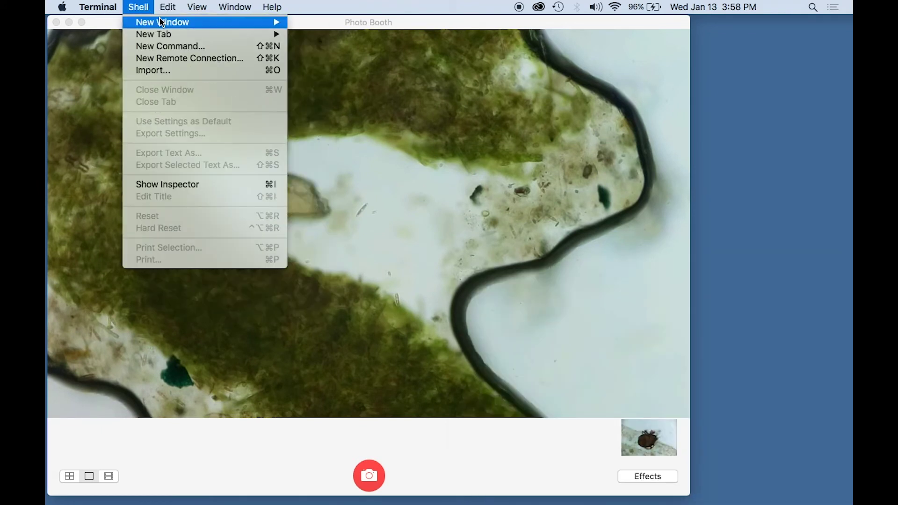
{"action": "mouse_move", "coordinate": [161, 22]}
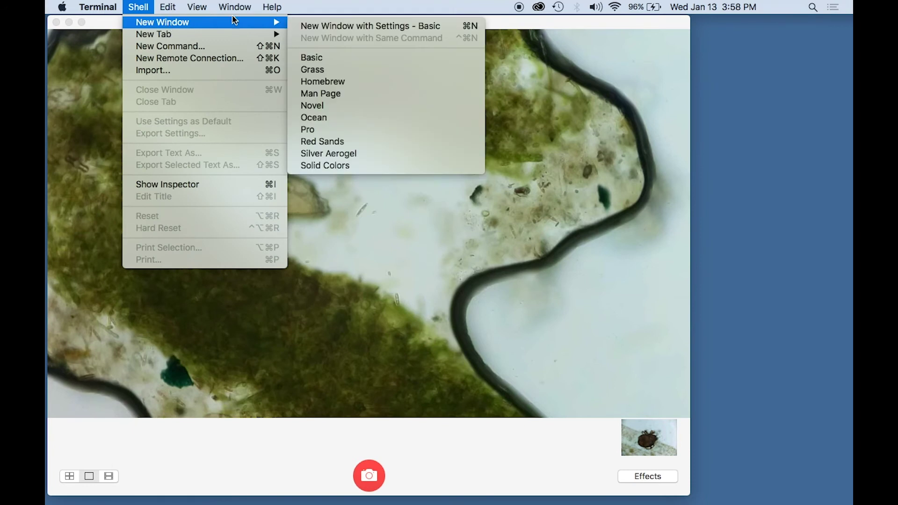
{"action": "left_click", "coordinate": [327, 25]}
{"action": "key", "text": "Up"}
{"action": "key", "text": "Return"}
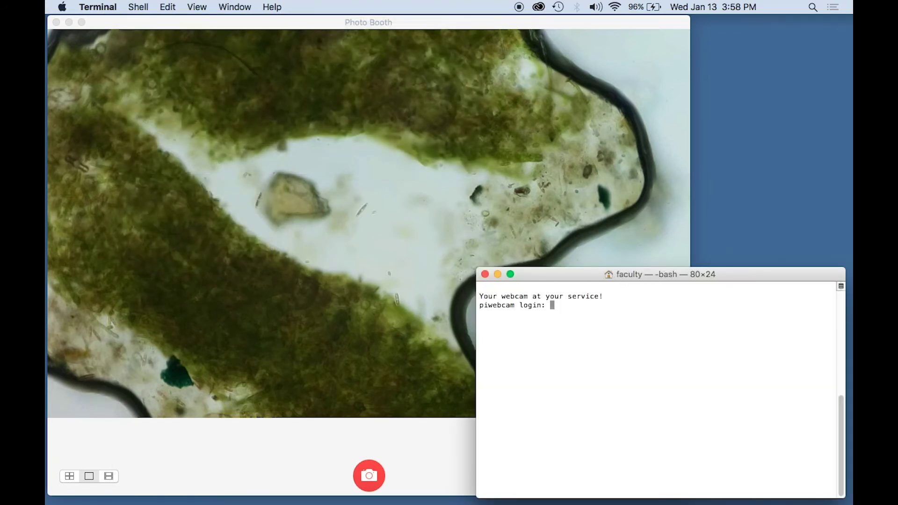
{"action": "type", "text": "root"}
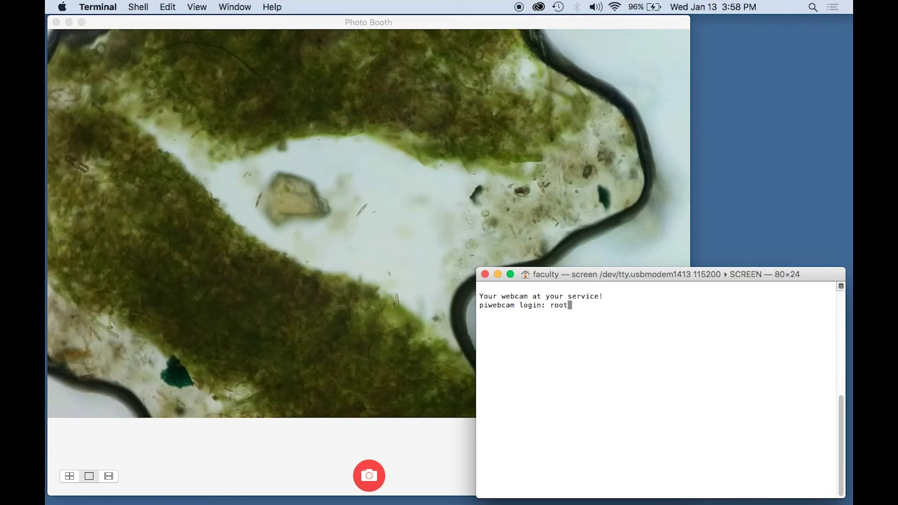
{"action": "key", "text": "Return"}
{"action": "key", "text": "Return"}
{"action": "type", "text": "camera-ctl"}
{"action": "key", "text": "Return"}
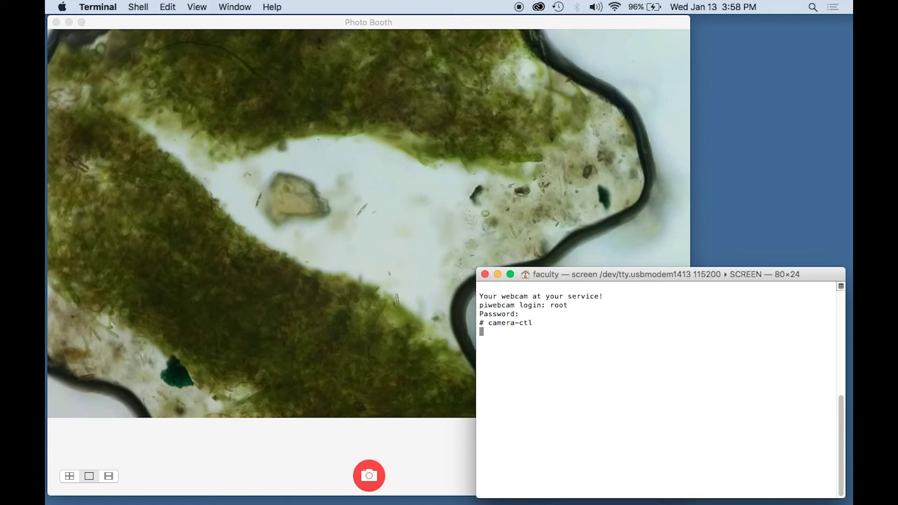
- Confirm Photo Booth's camera is Piwebcam (Default), then close its window to quit
{"action": "left_click", "coordinate": [265, 444]}
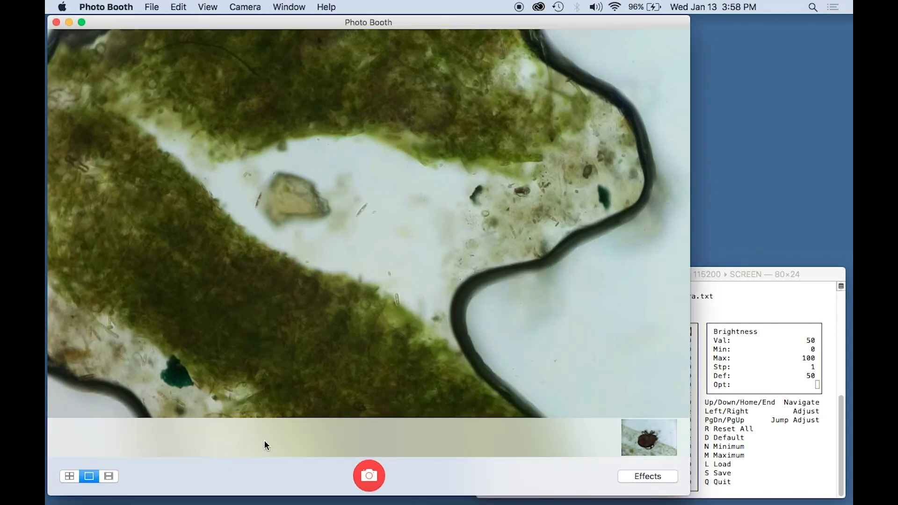
{"action": "left_click", "coordinate": [246, 7]}
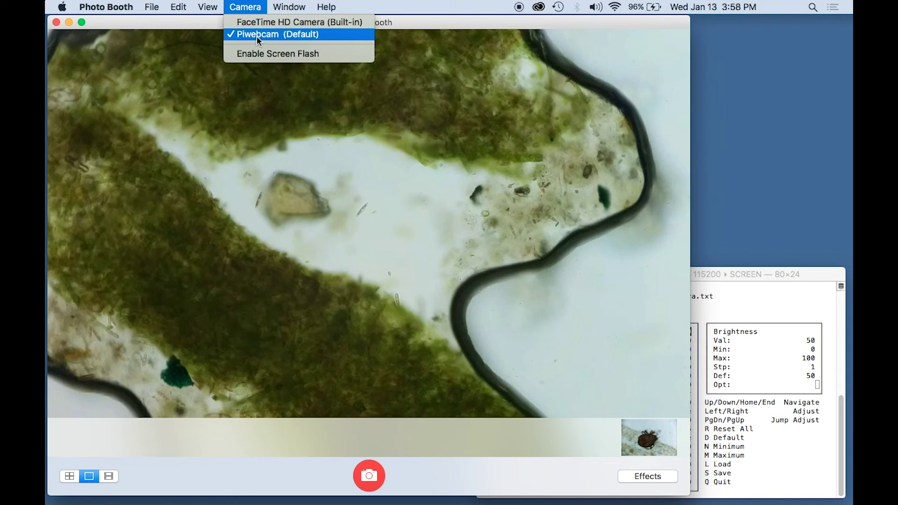
{"action": "left_click", "coordinate": [276, 120]}
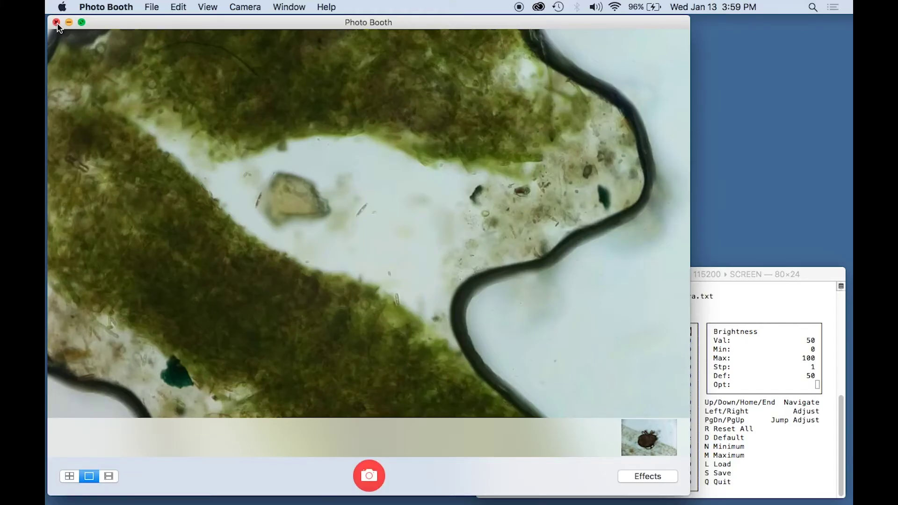
{"action": "left_click", "coordinate": [56, 22]}
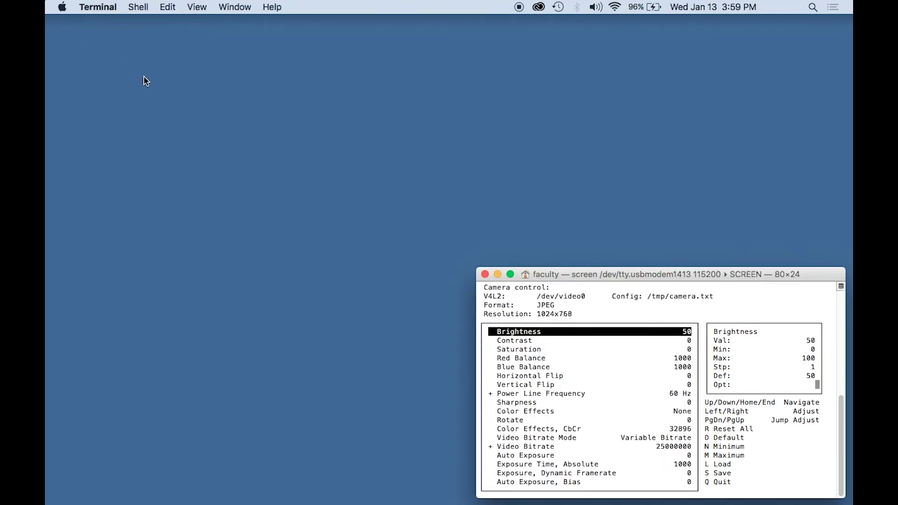
- Relaunch Photo Booth by searching 'photo' and keep Piwebcam as the selected camera
{"action": "left_click", "coordinate": [813, 7]}
{"action": "type", "text": "photo"}
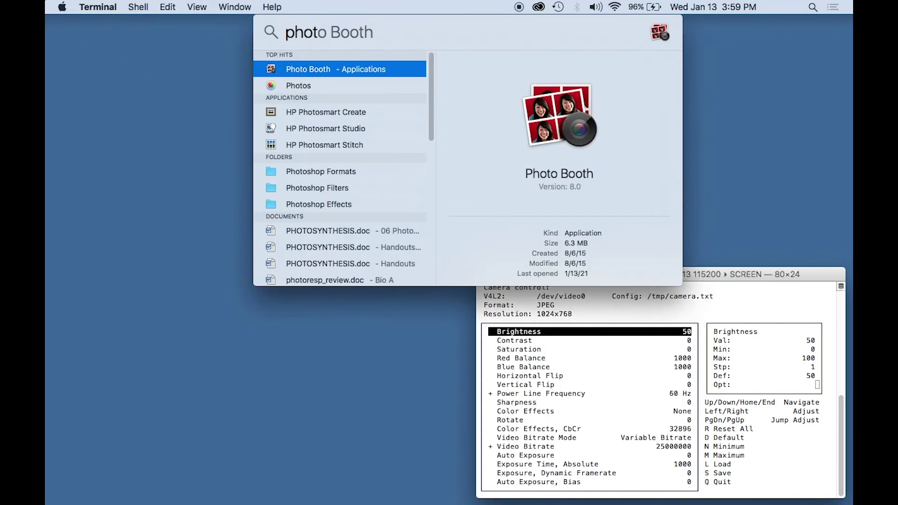
{"action": "key", "text": "Return"}
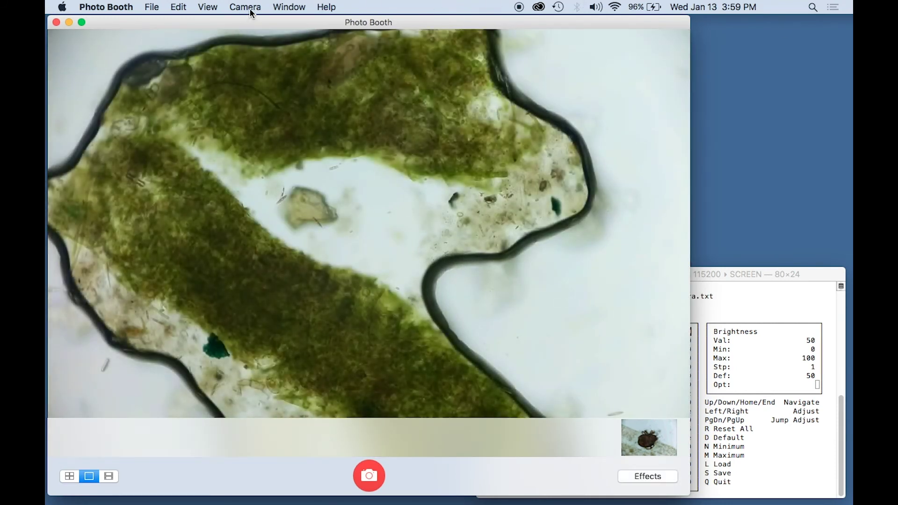
{"action": "left_click", "coordinate": [250, 8]}
{"action": "left_click", "coordinate": [259, 35]}
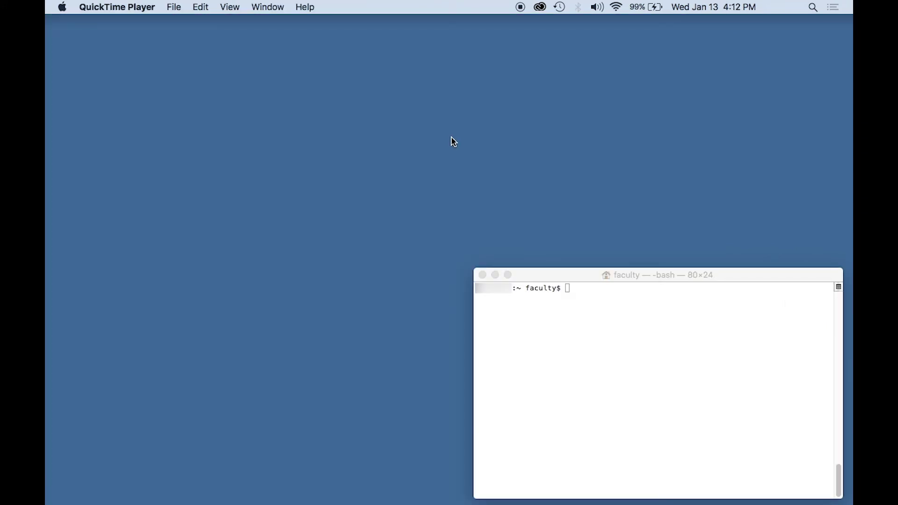
- Relaunch Photo Booth from Spotlight's top hit, then bring the Terminal window forward
{"action": "left_click", "coordinate": [813, 8]}
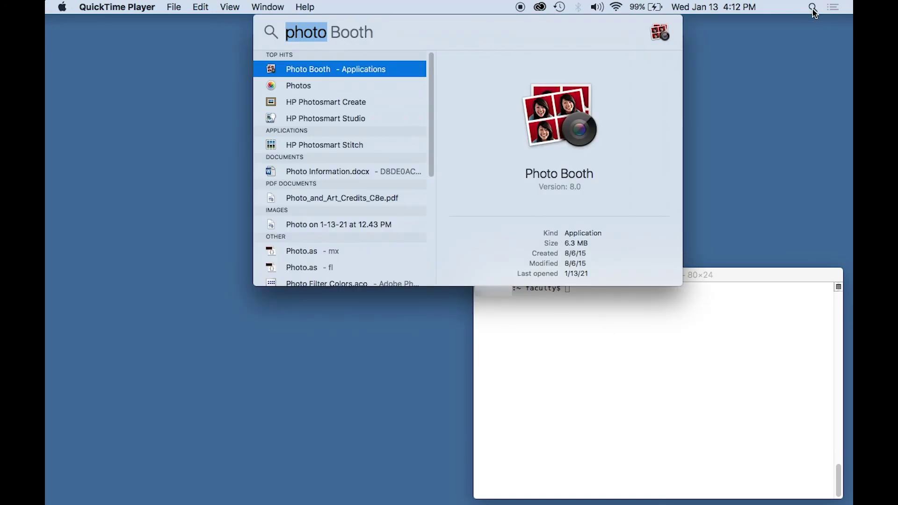
{"action": "key", "text": "Return"}
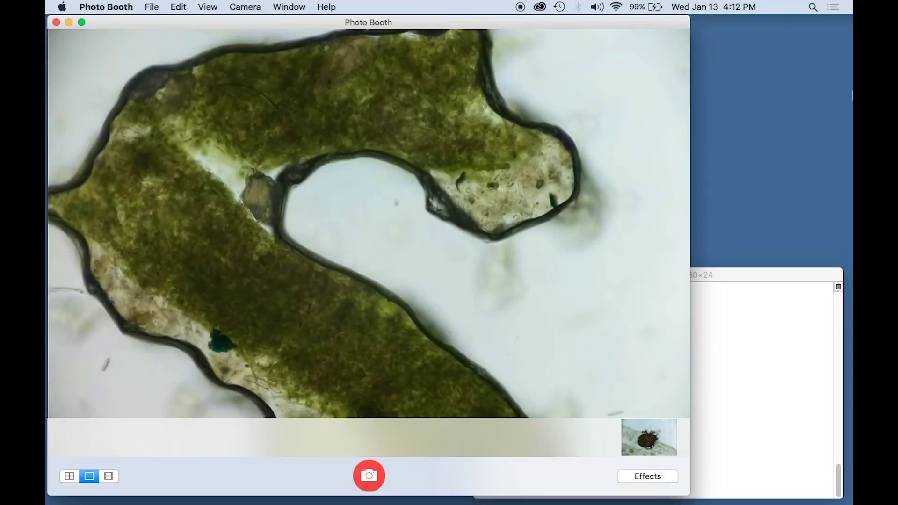
{"action": "left_click", "coordinate": [753, 274]}
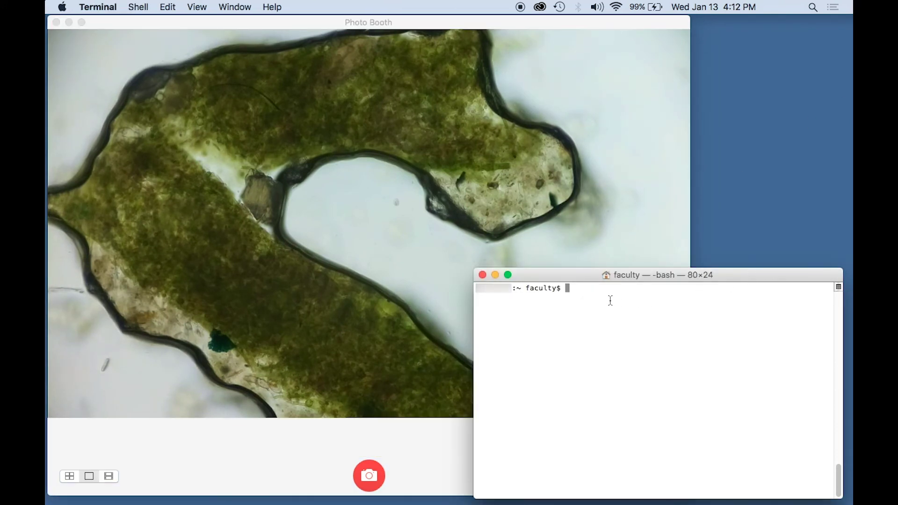
{"action": "type", "text": "screen /dev/tty.usbmodem1413 115200"}
{"action": "key", "text": "Return"}
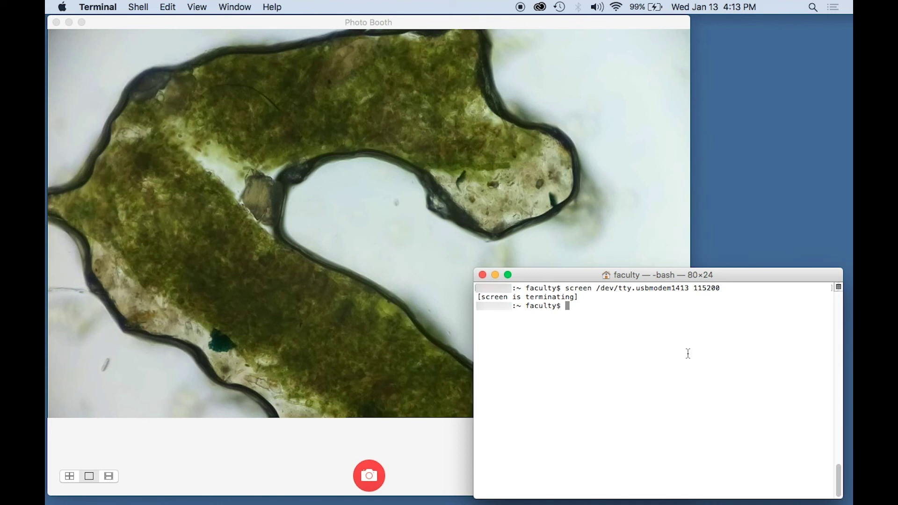
{"action": "key", "text": "Up"}
{"action": "key", "text": "Return"}
{"action": "key", "text": "Up"}
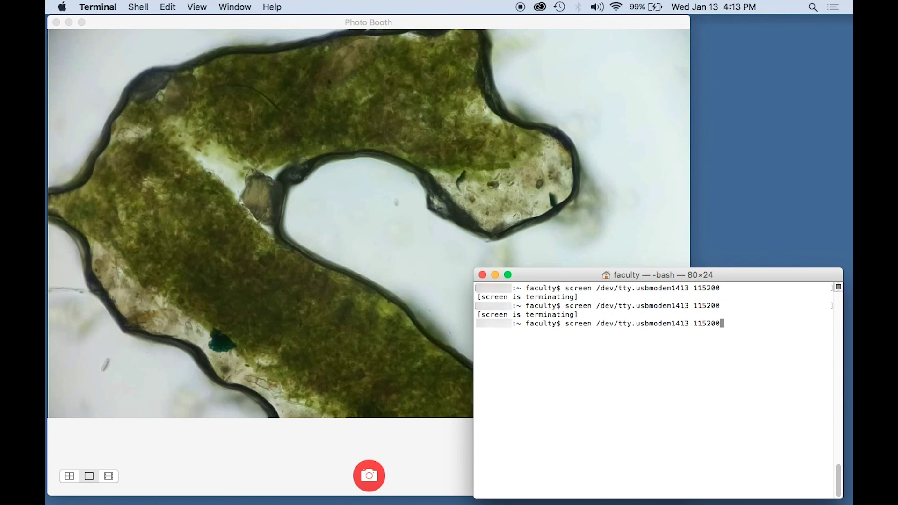
{"action": "key", "text": "Return"}
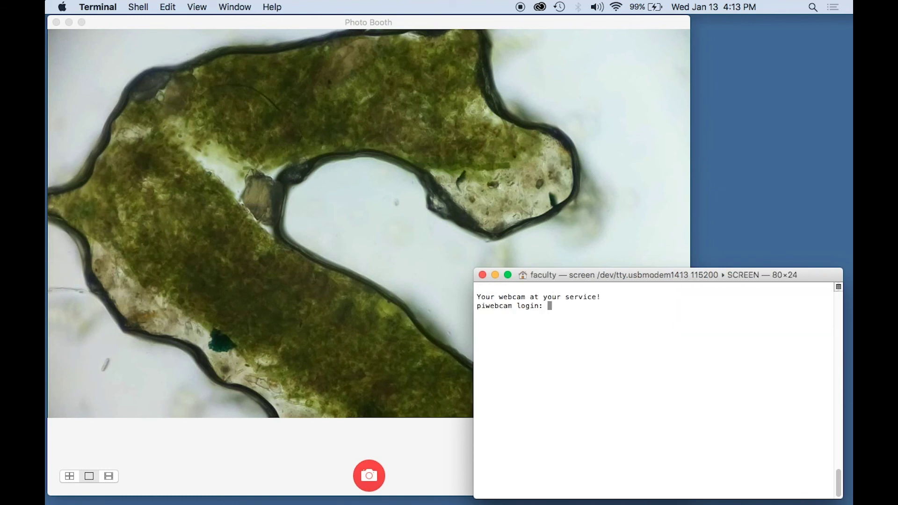
- Log in as root on the serial console and bring Photo Booth to the front
{"action": "type", "text": "root"}
{"action": "key", "text": "Return"}
{"action": "key", "text": "Return"}
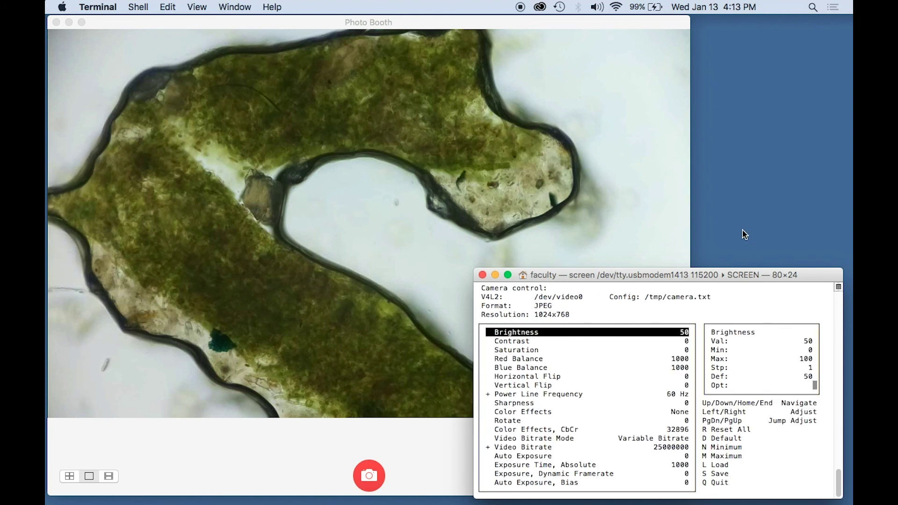
{"action": "left_click", "coordinate": [630, 124]}
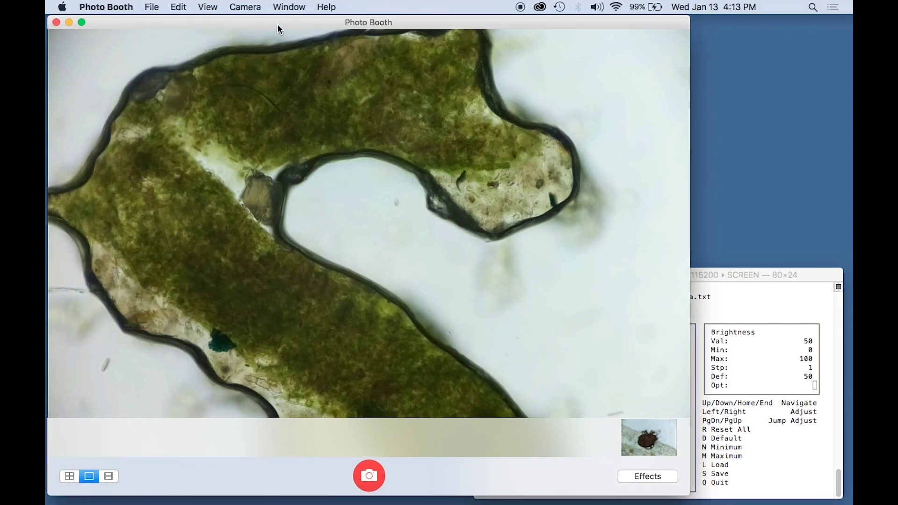
- Check Photo Booth's camera list without changing it and nudge the window right
{"action": "left_click", "coordinate": [245, 6]}
{"action": "left_click", "coordinate": [256, 33]}
{"action": "mouse_move", "coordinate": [176, 17]}
{"action": "left_mouse_down"}
{"action": "mouse_move", "coordinate": [195, 16]}
{"action": "mouse_move", "coordinate": [178, 17]}
{"action": "left_mouse_up"}
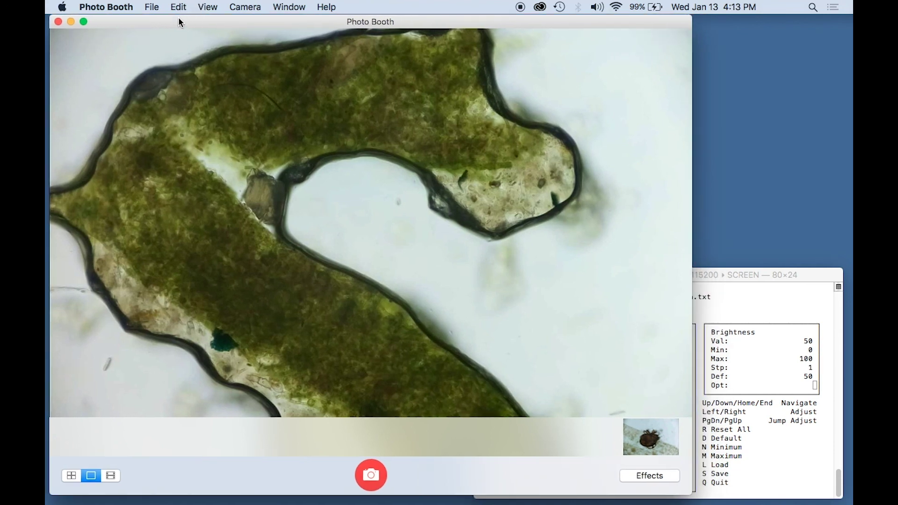
- Quit Photo Booth and relaunch it
{"action": "left_click", "coordinate": [116, 7]}
{"action": "left_click", "coordinate": [121, 86]}
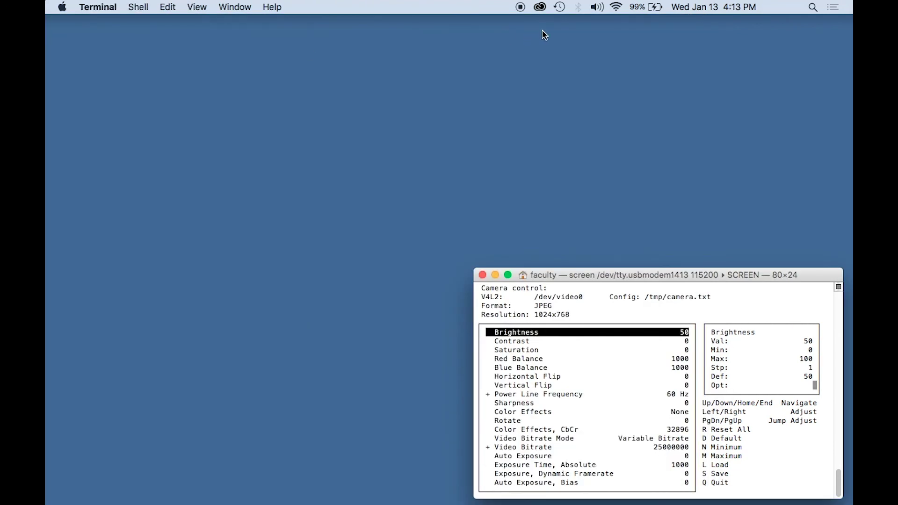
{"action": "key", "text": "Return"}
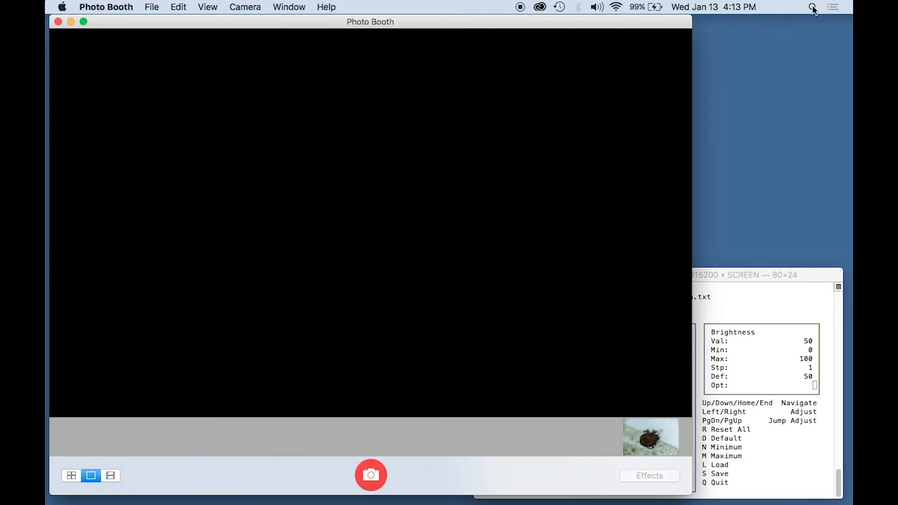